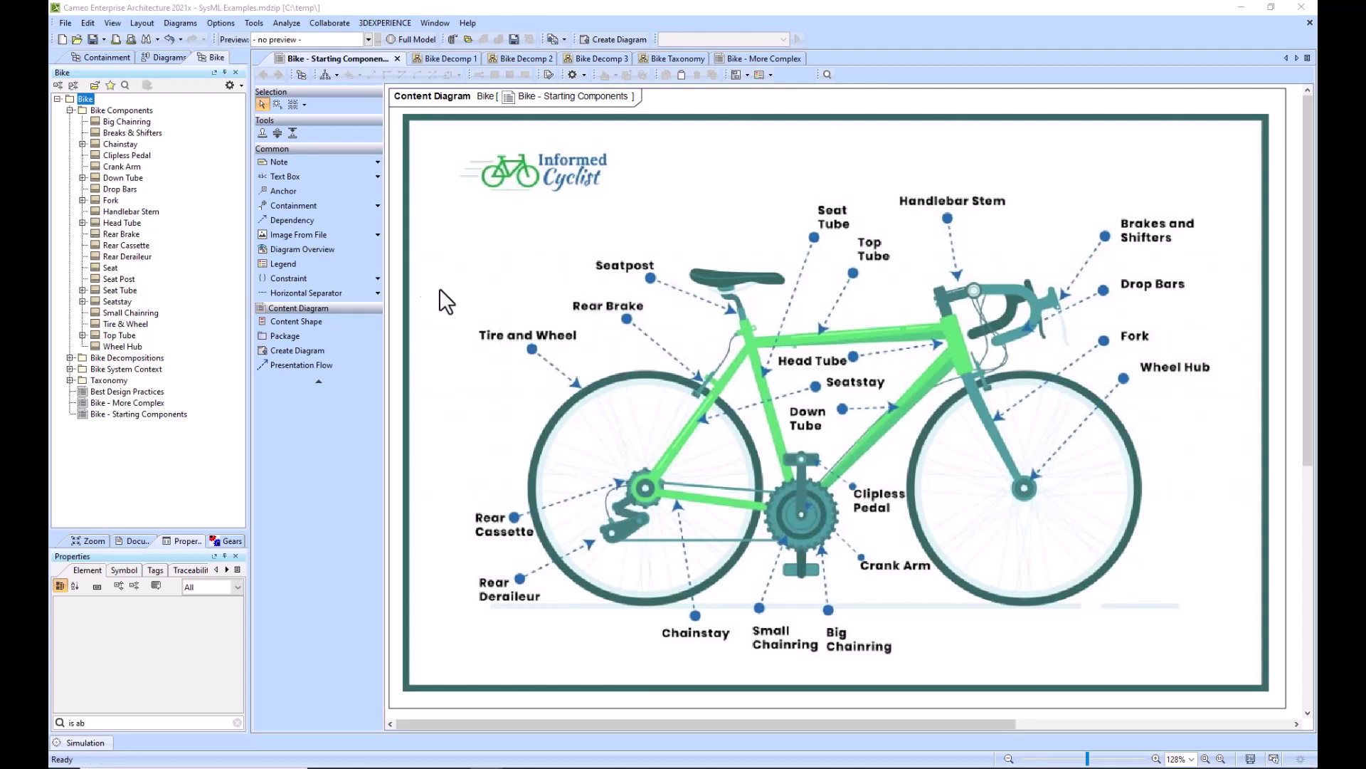
Step: Open Bike Decomp 1, scroll across the flat decomposition, and point out the Rear Derailleur block
left_click(129, 108)
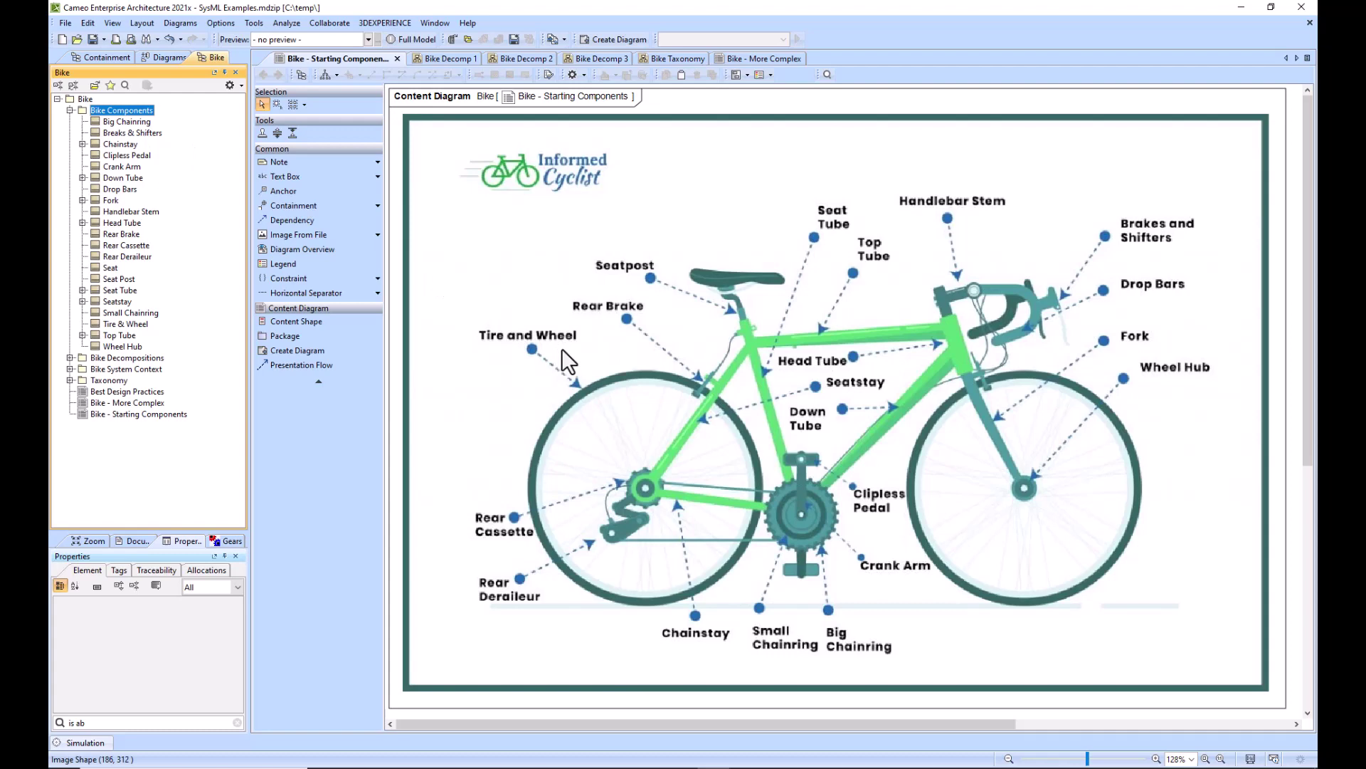
left_click(446, 58)
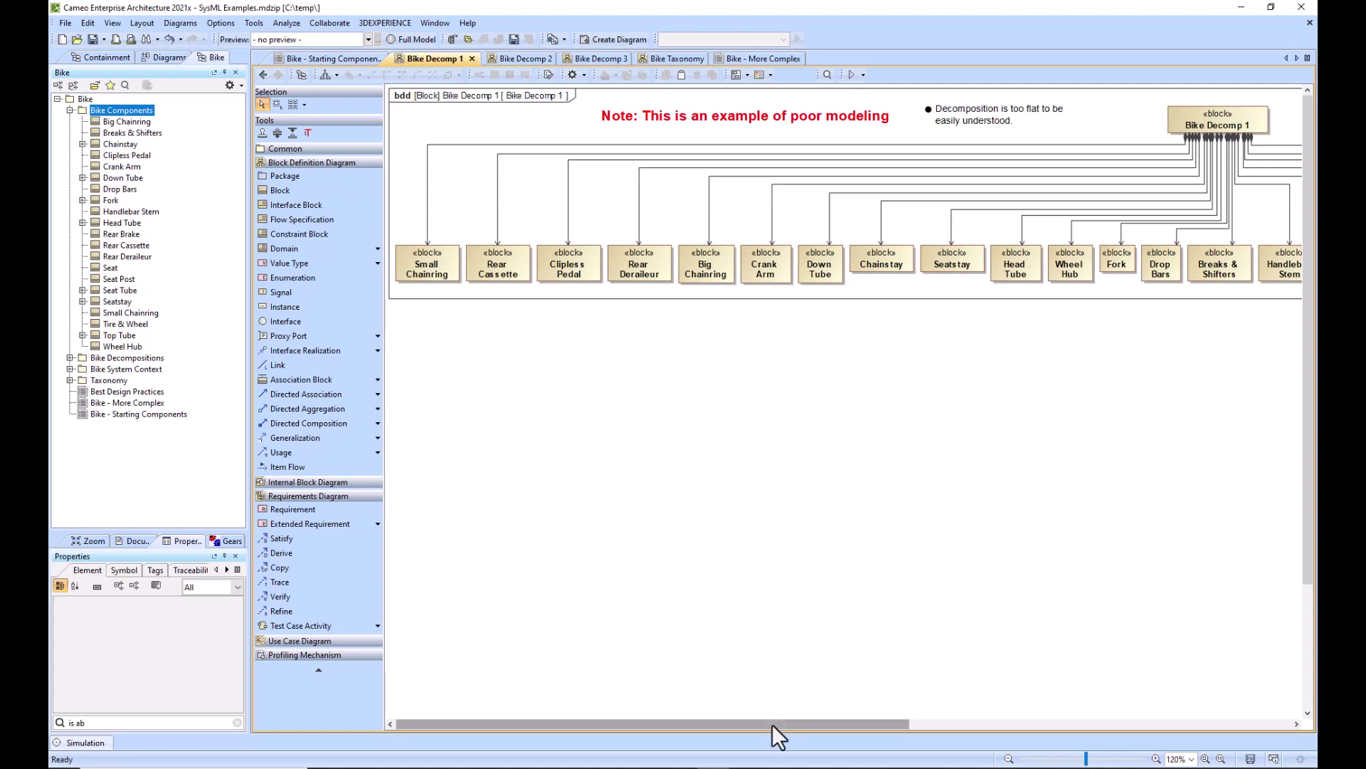
mouse_move(771, 724)
left_mouse_down()
mouse_move(1005, 725)
mouse_move(760, 724)
left_mouse_up()
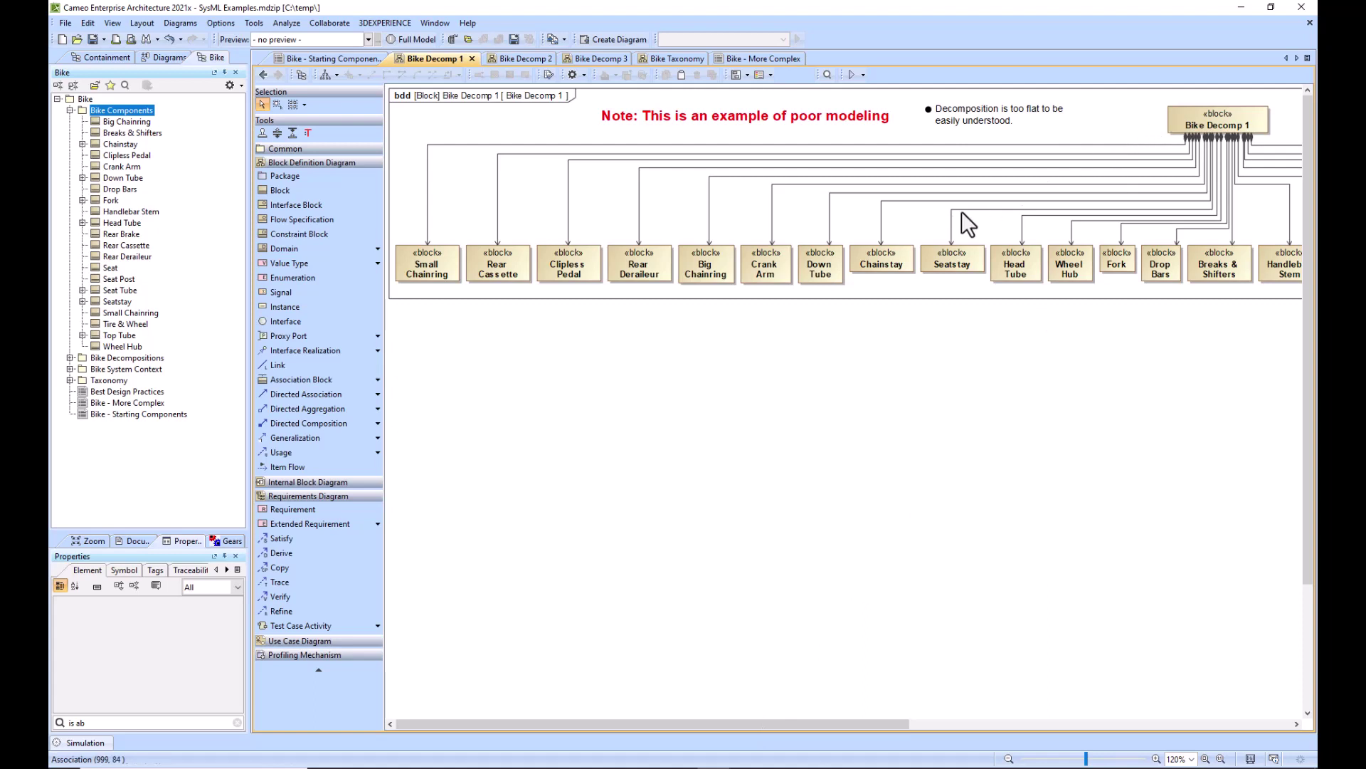
left_click(644, 274)
left_click(639, 292)
Step: Open Bike Decomp 2 and highlight the Interfaces Rider, Interfaces Road, Drive Train, Not Tube and Tube blocks
left_click(523, 61)
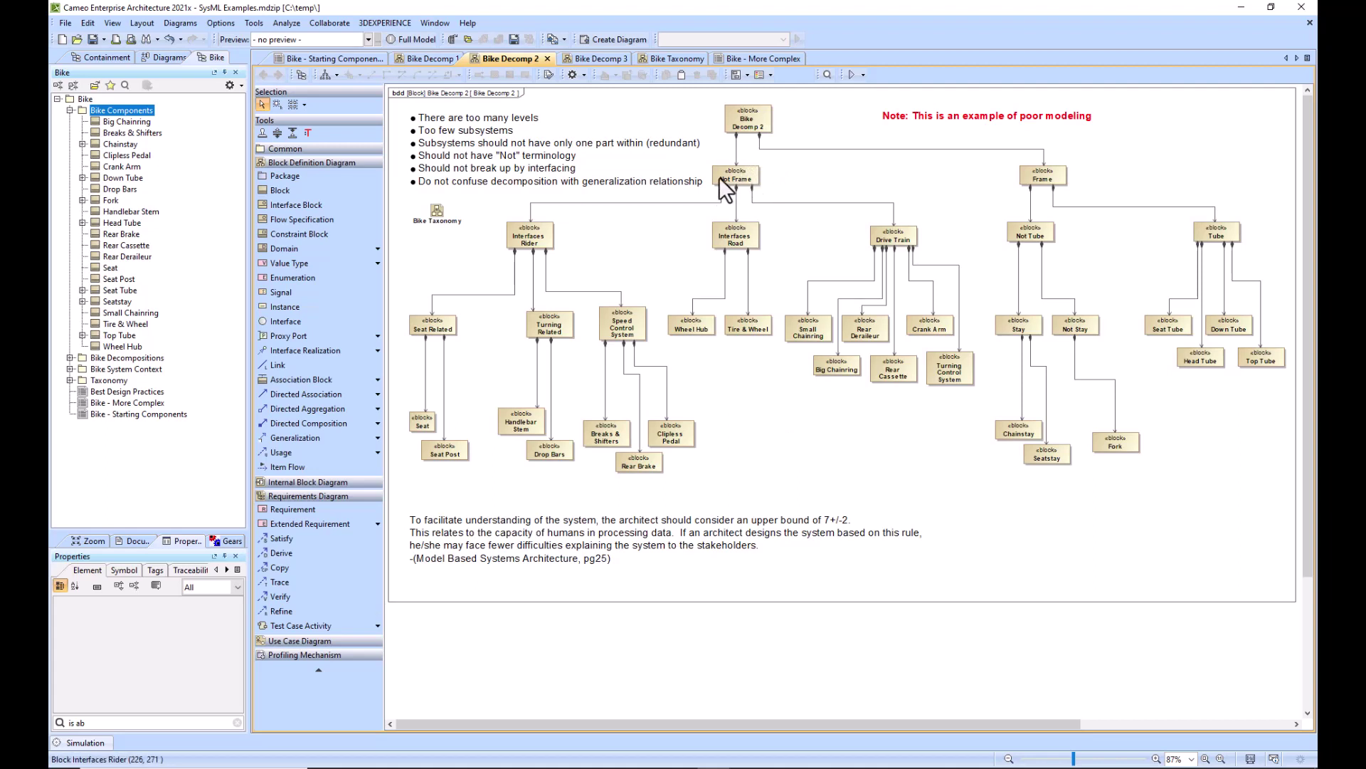
left_click(541, 234)
left_click(738, 235)
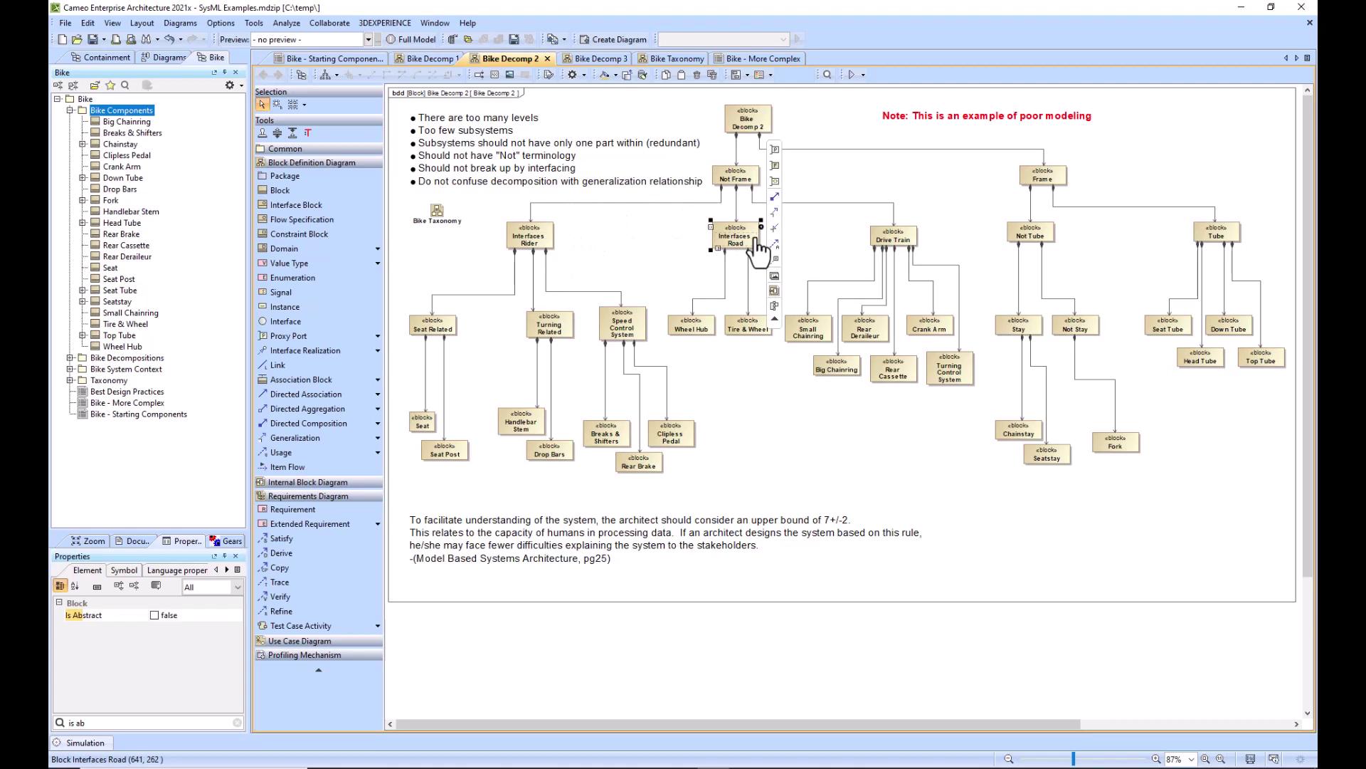
left_click(907, 237)
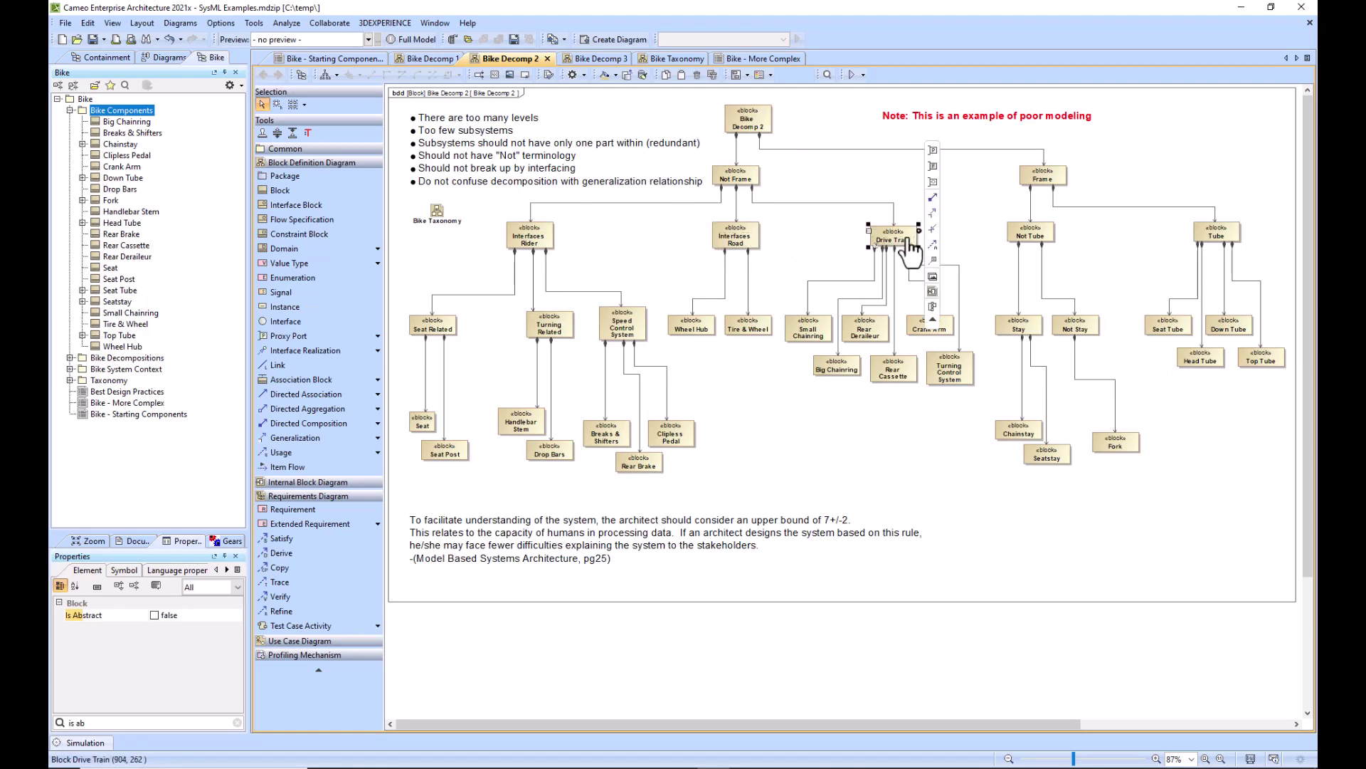
left_click(1038, 236)
left_click(1226, 237)
left_click(1151, 250)
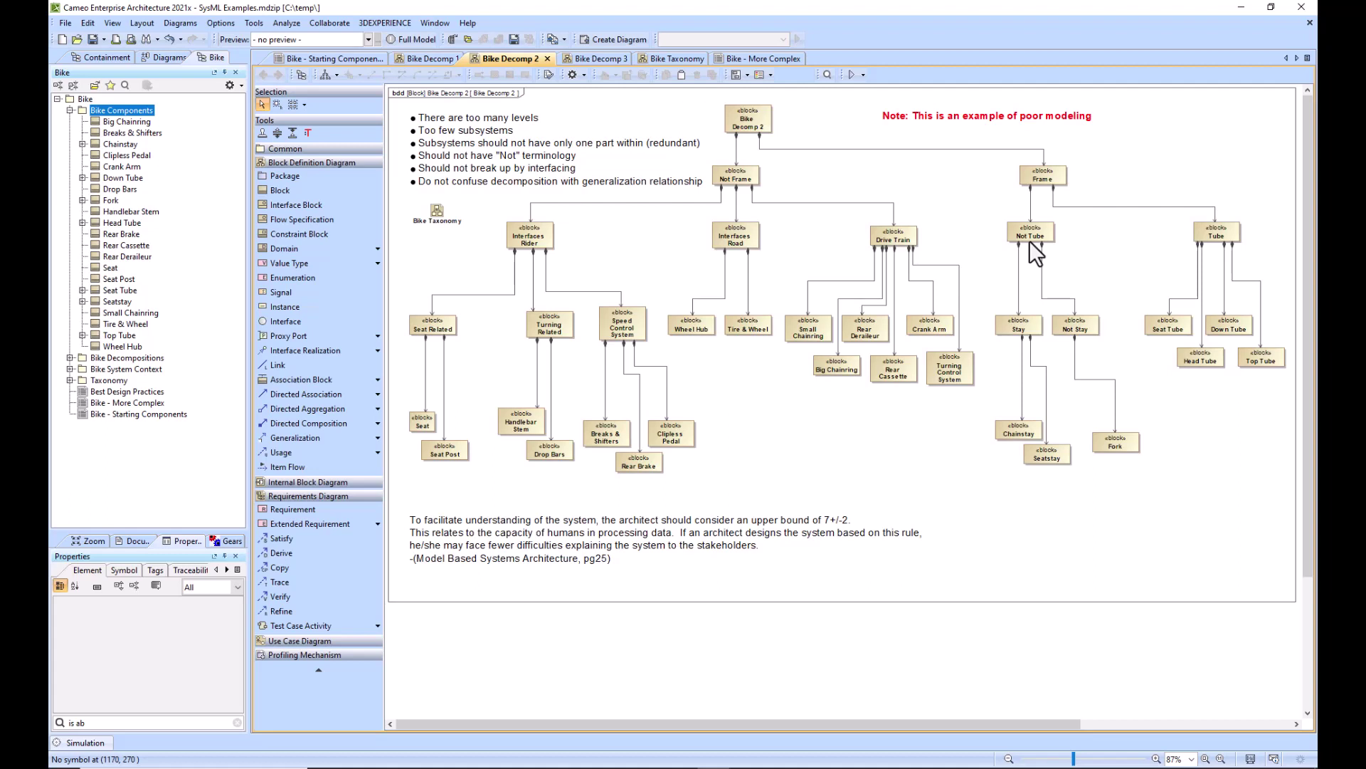
Step: Point out Interfaces Rider again, then the Not Stay and Fork blocks
left_click(544, 241)
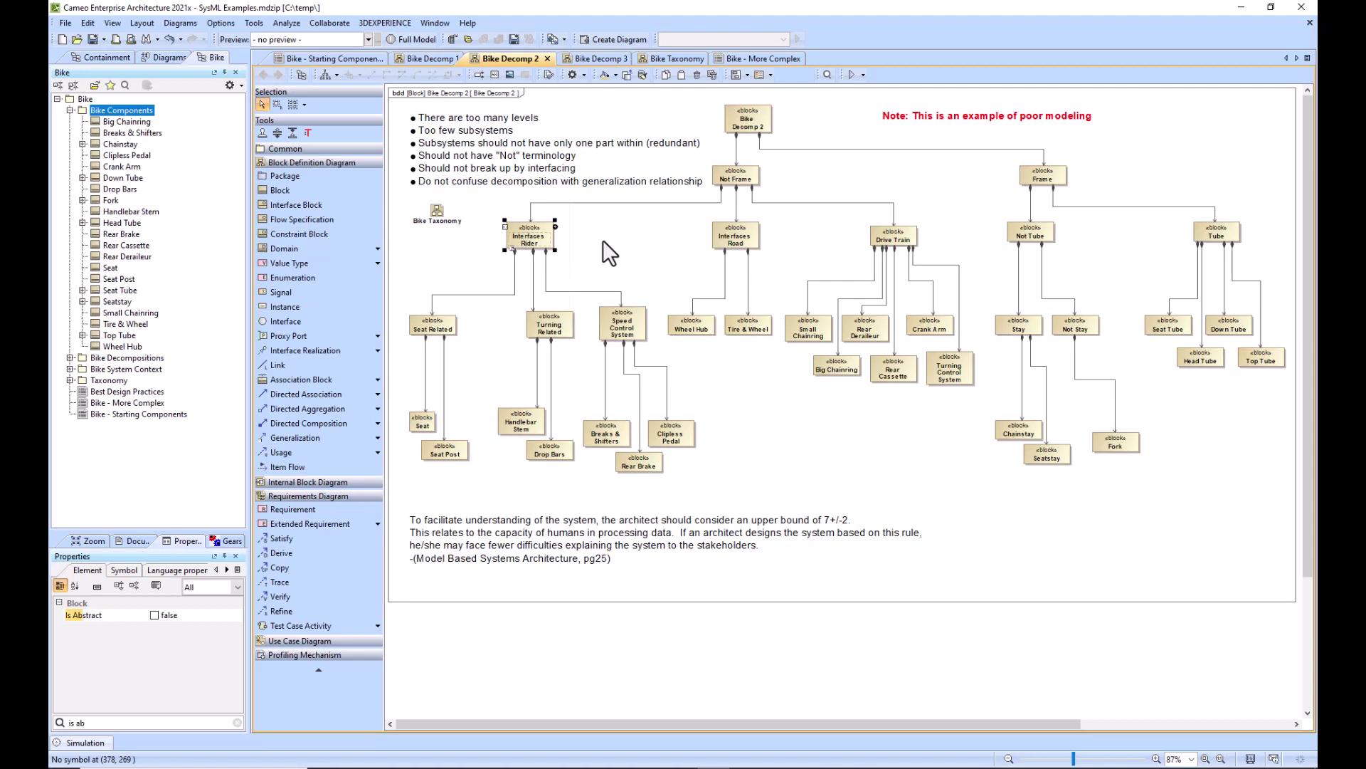
left_click(603, 240)
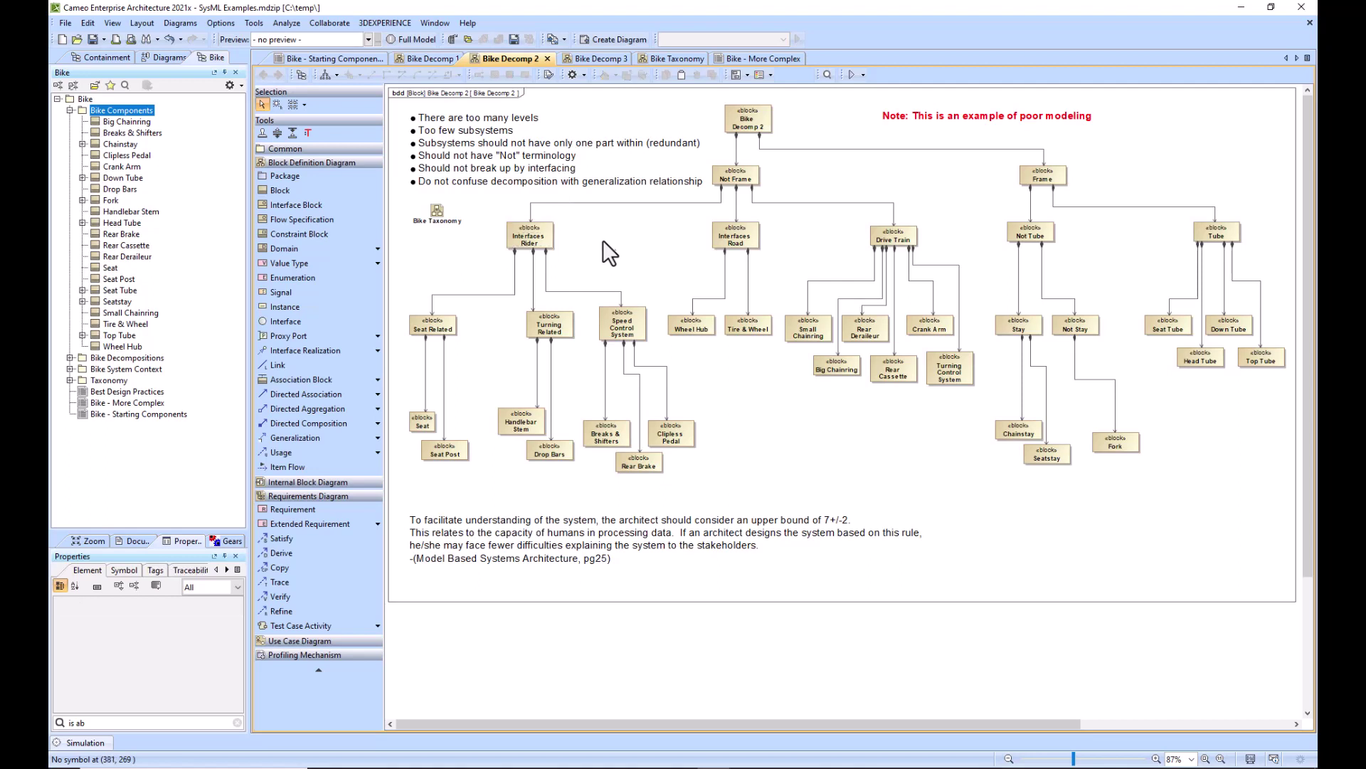
left_click(1084, 327)
left_click(1121, 441)
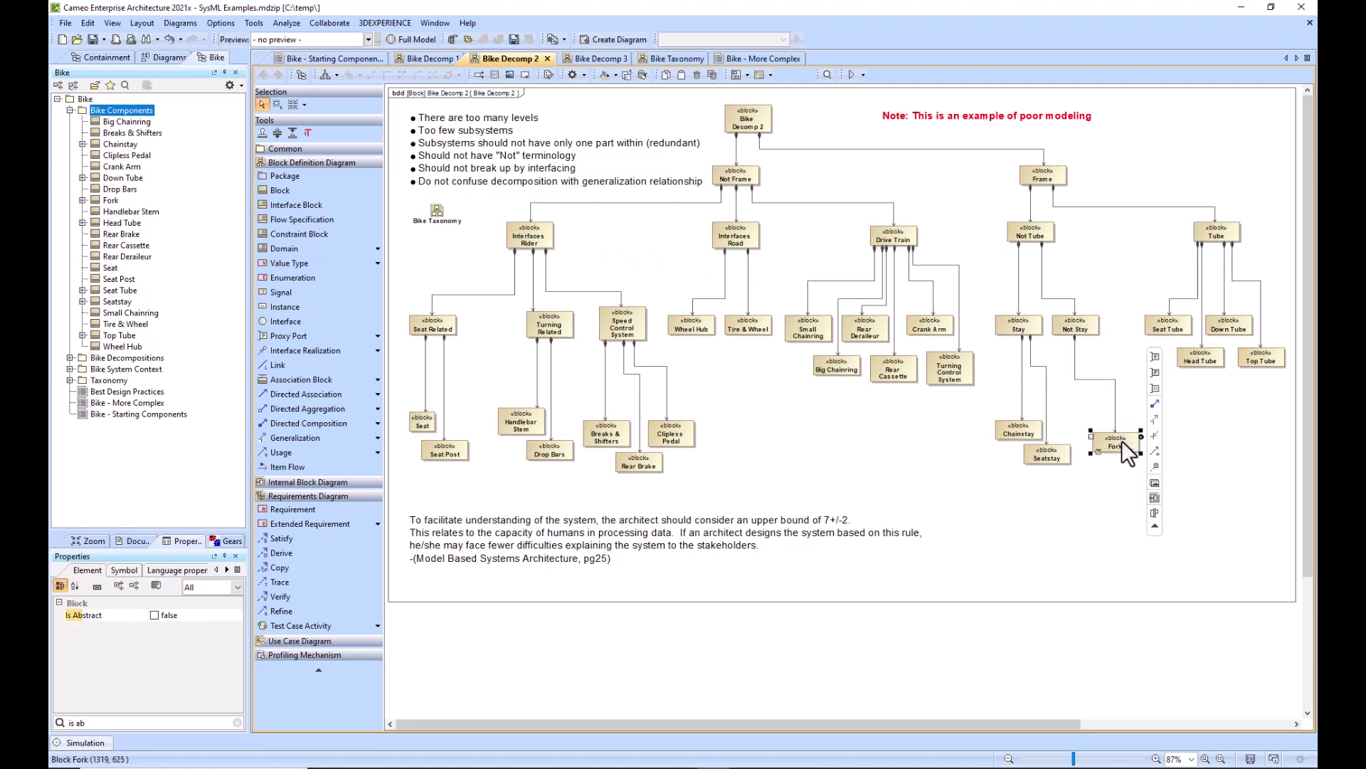
left_click(1187, 450)
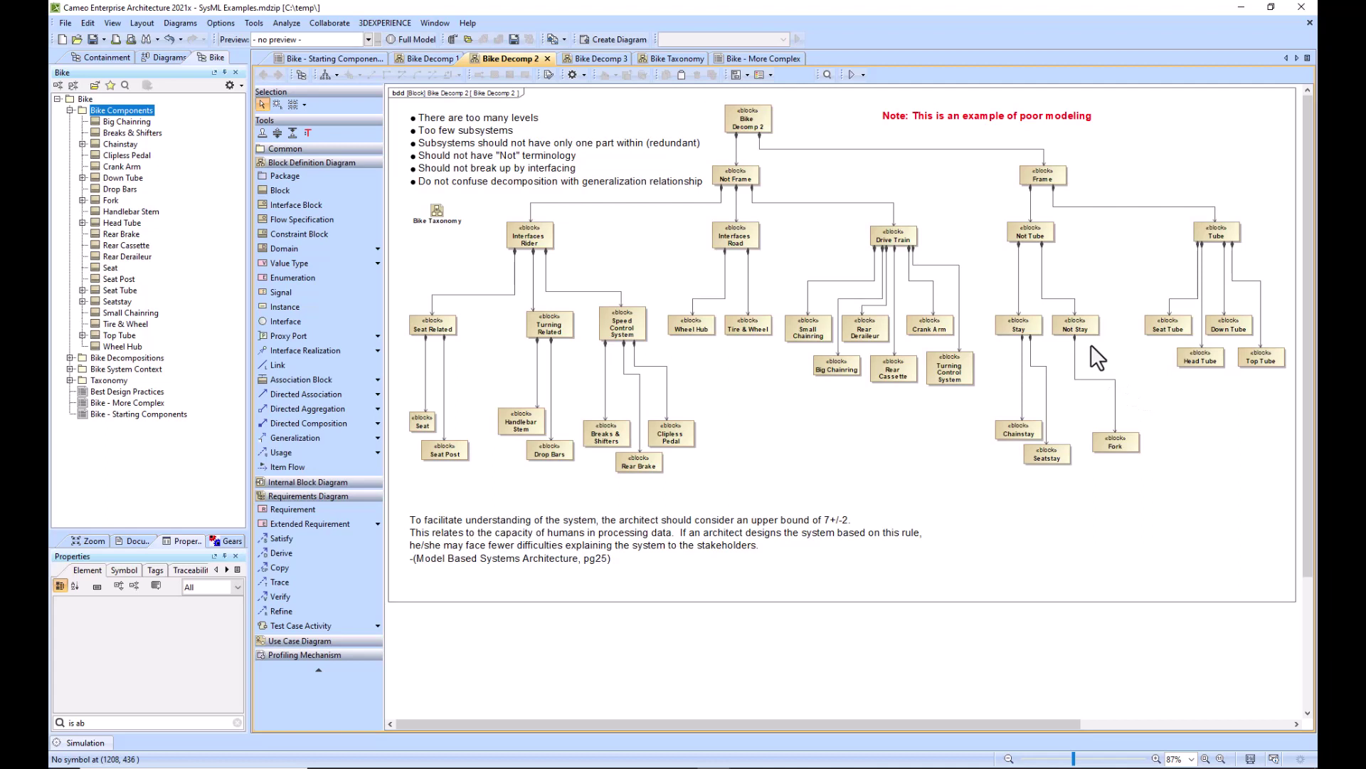
left_click(1079, 329)
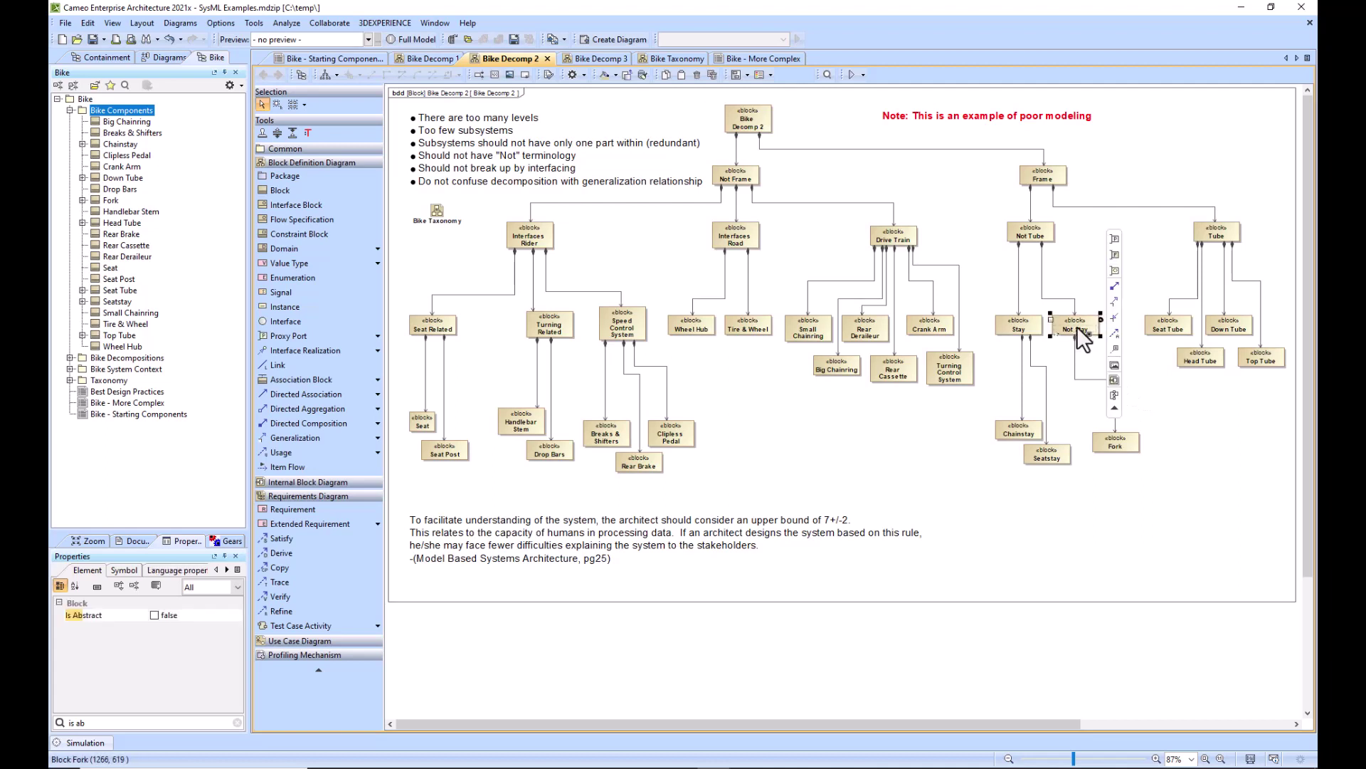
left_click(921, 452)
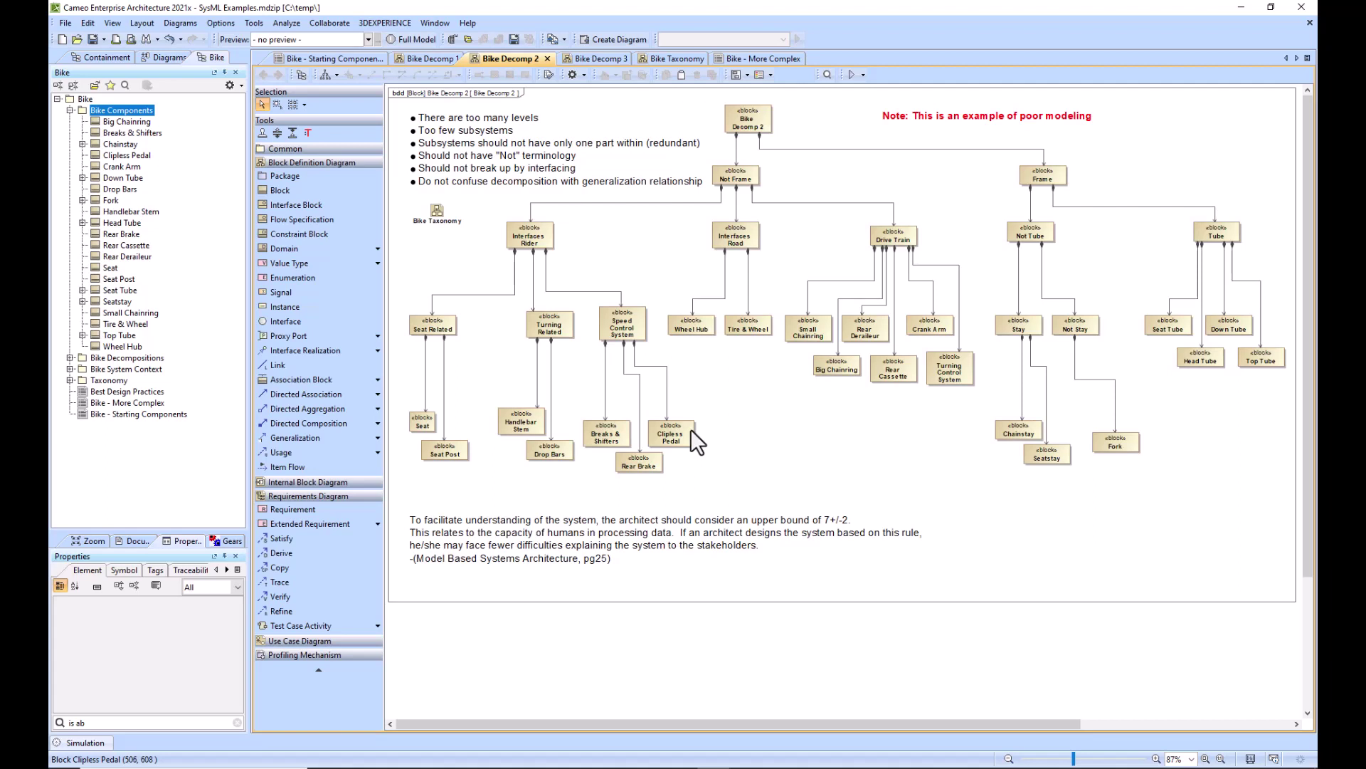
left_click(749, 129)
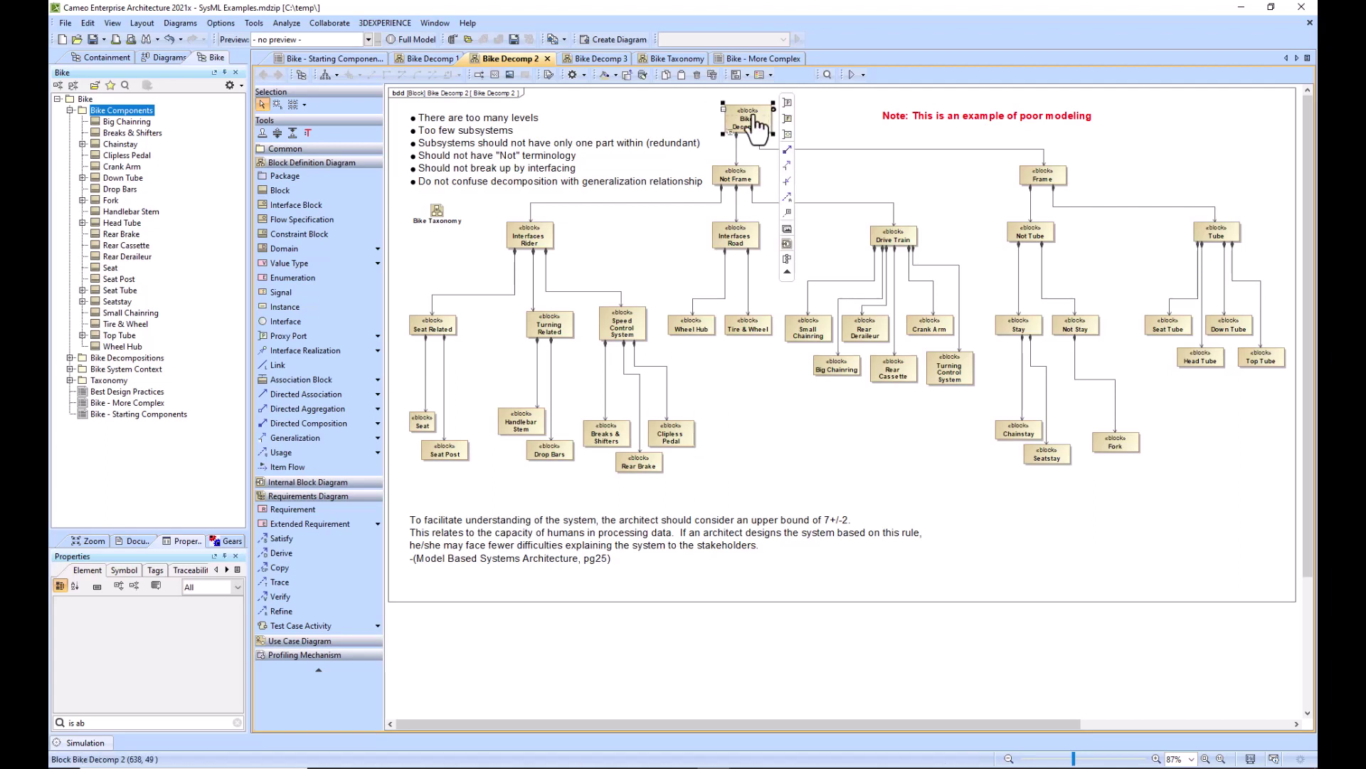
left_click(743, 169)
left_click(1036, 177)
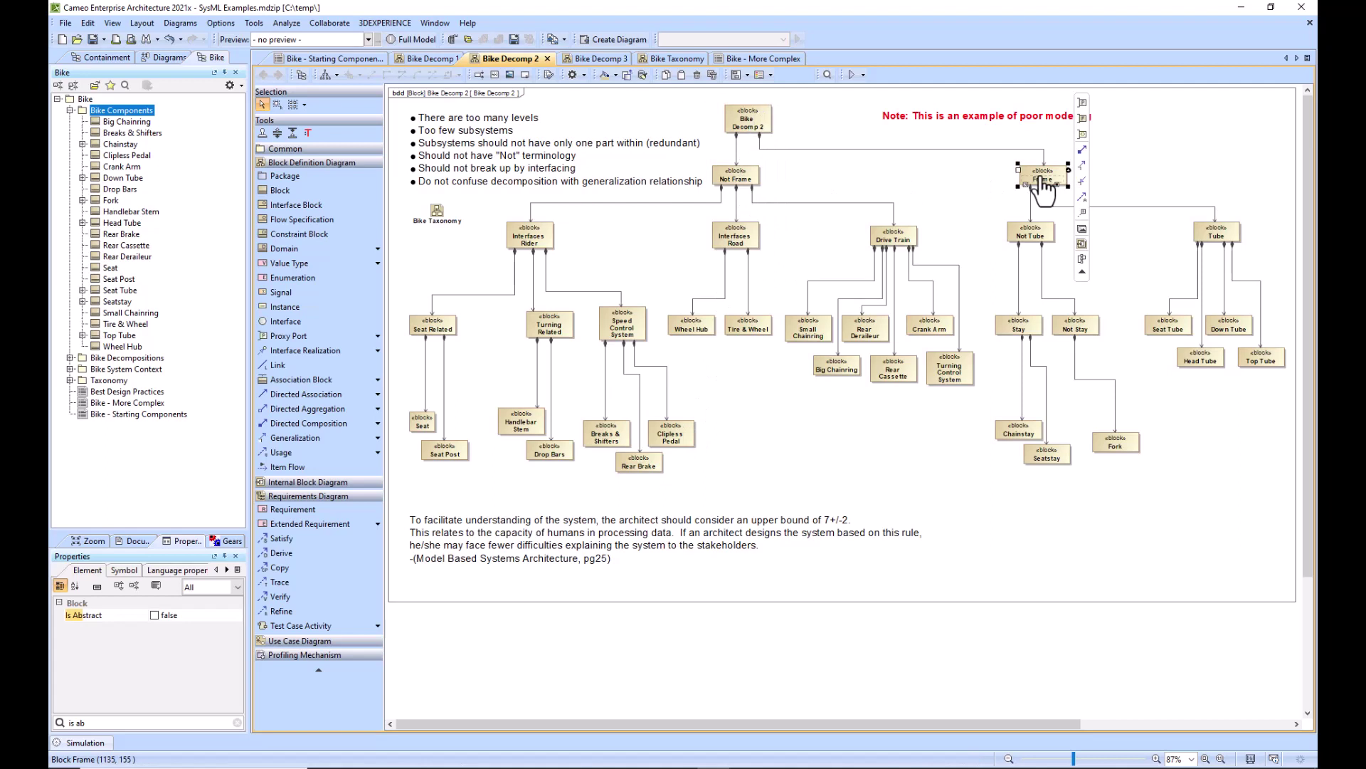
left_click_drag(469, 238, 1261, 232)
left_click_drag(398, 322, 1291, 363)
left_click_drag(1189, 484, 408, 412)
left_click(766, 464)
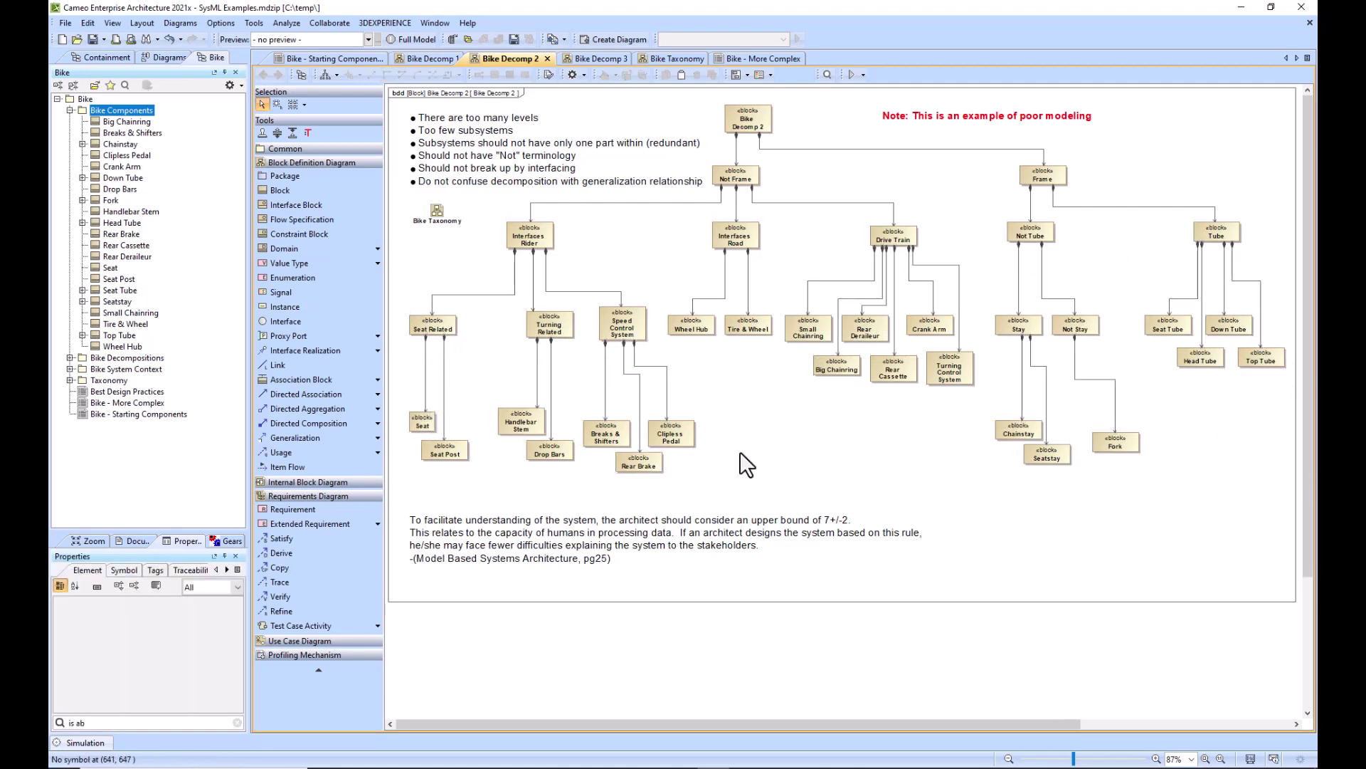
left_click(113, 108)
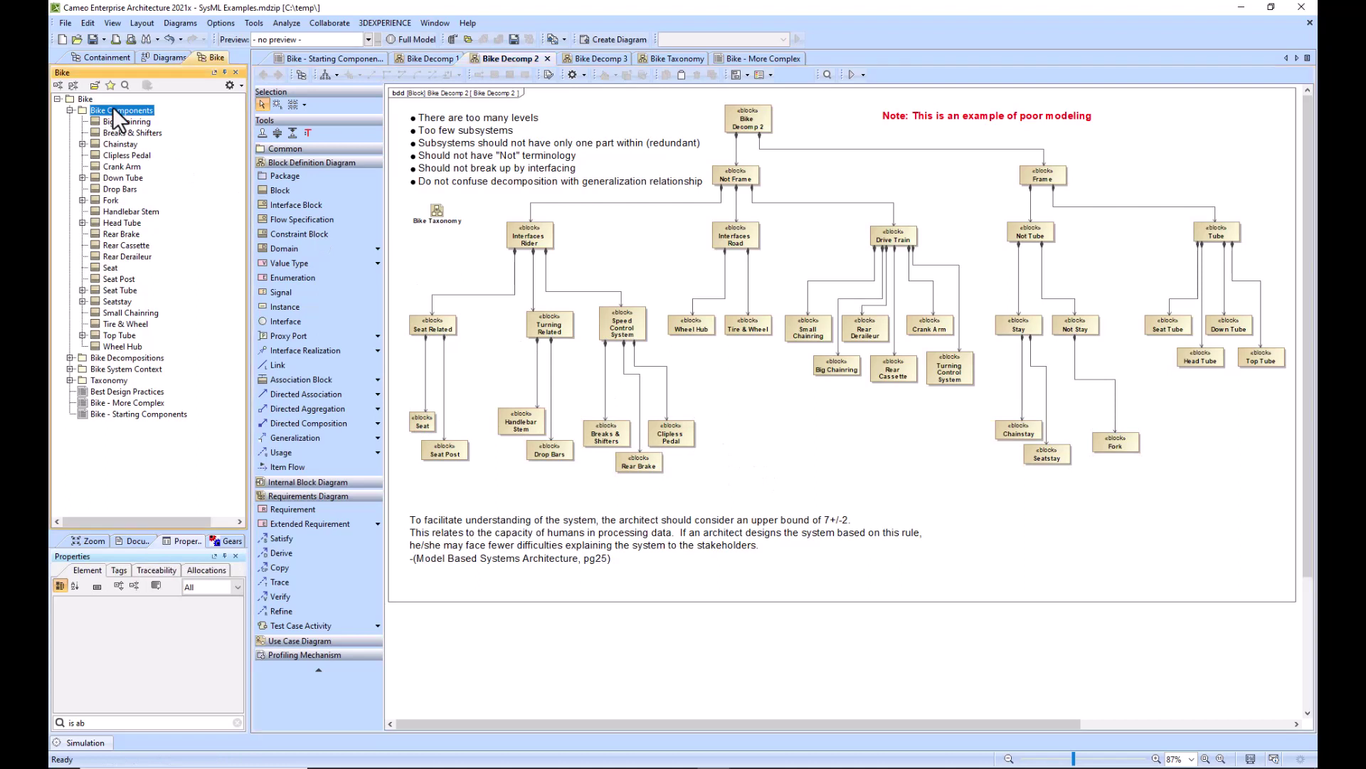
left_click(450, 450)
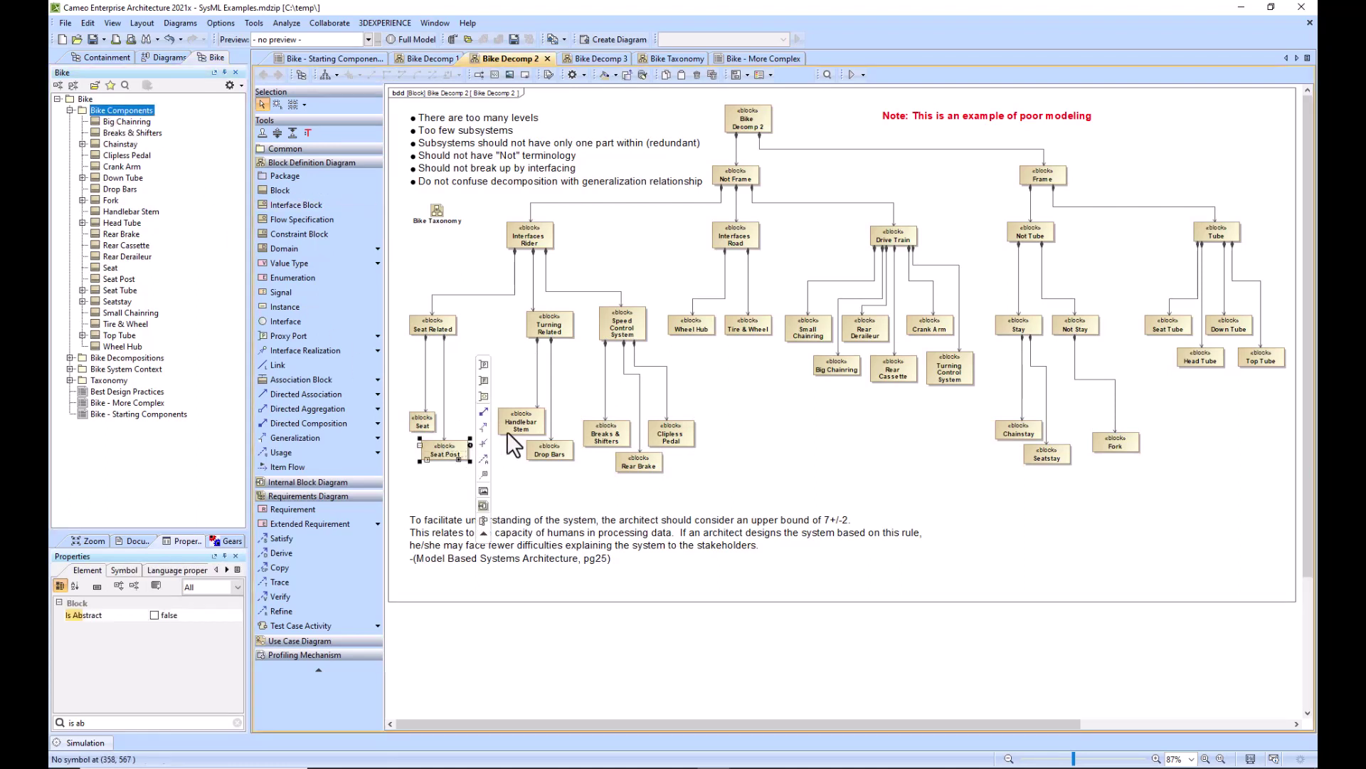
left_click(818, 339)
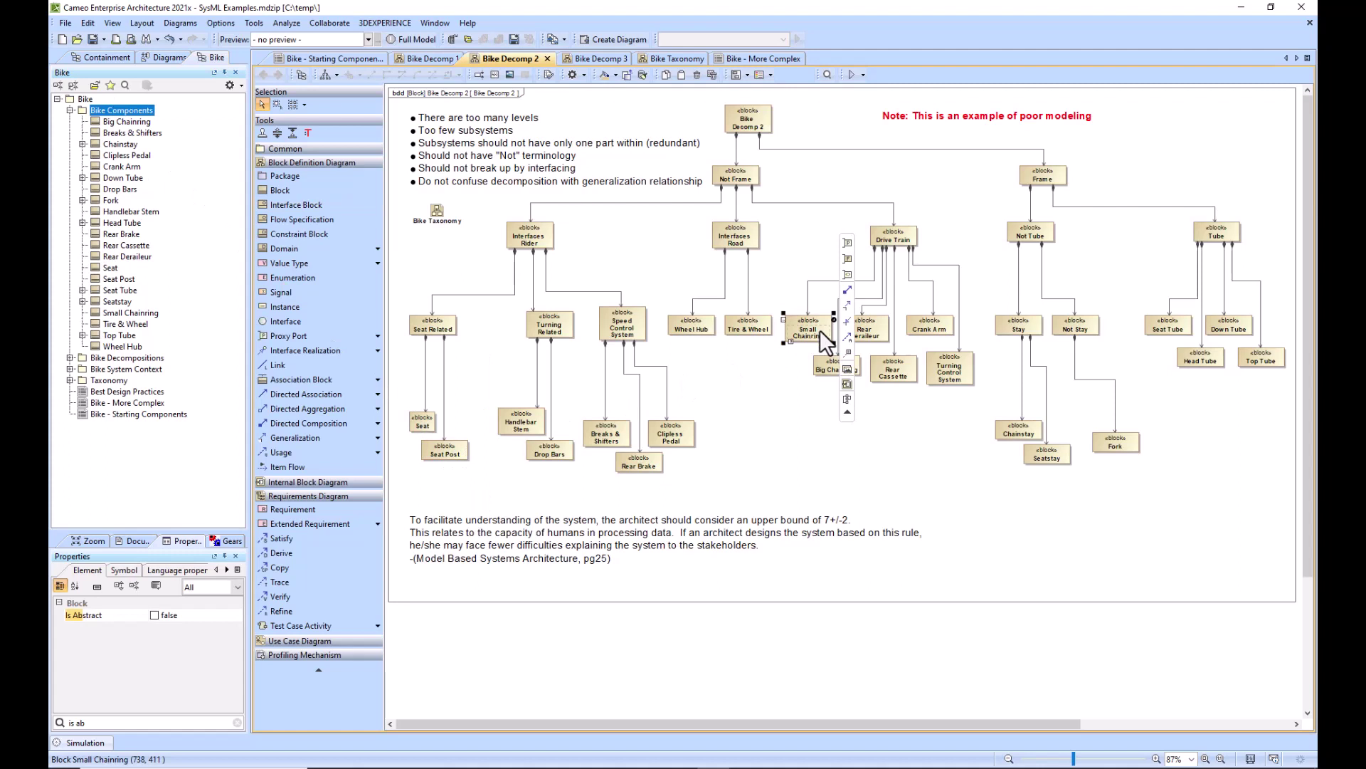
left_click(809, 388)
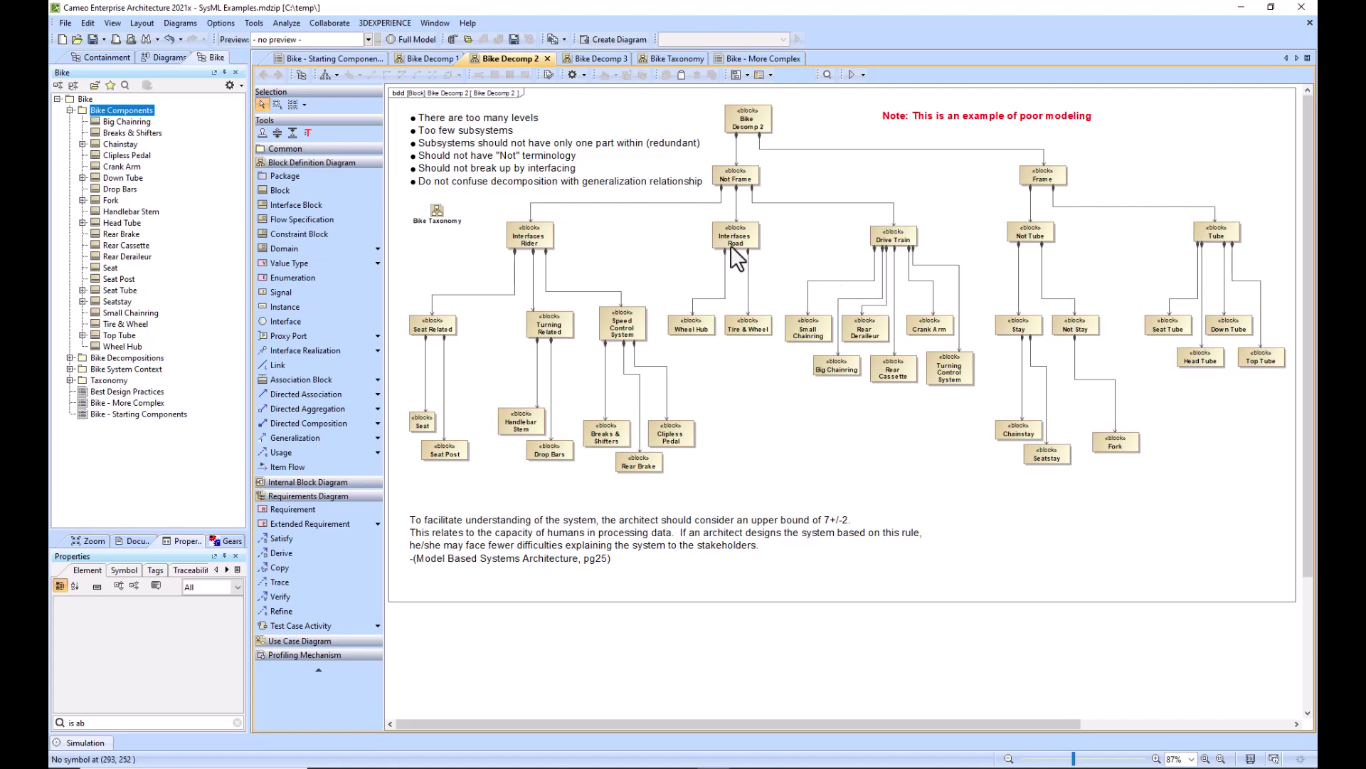
Step: Open Bike Taxonomy, highlight the generalization below Tubular Structure, and select the Top Tube block
double_click(437, 211)
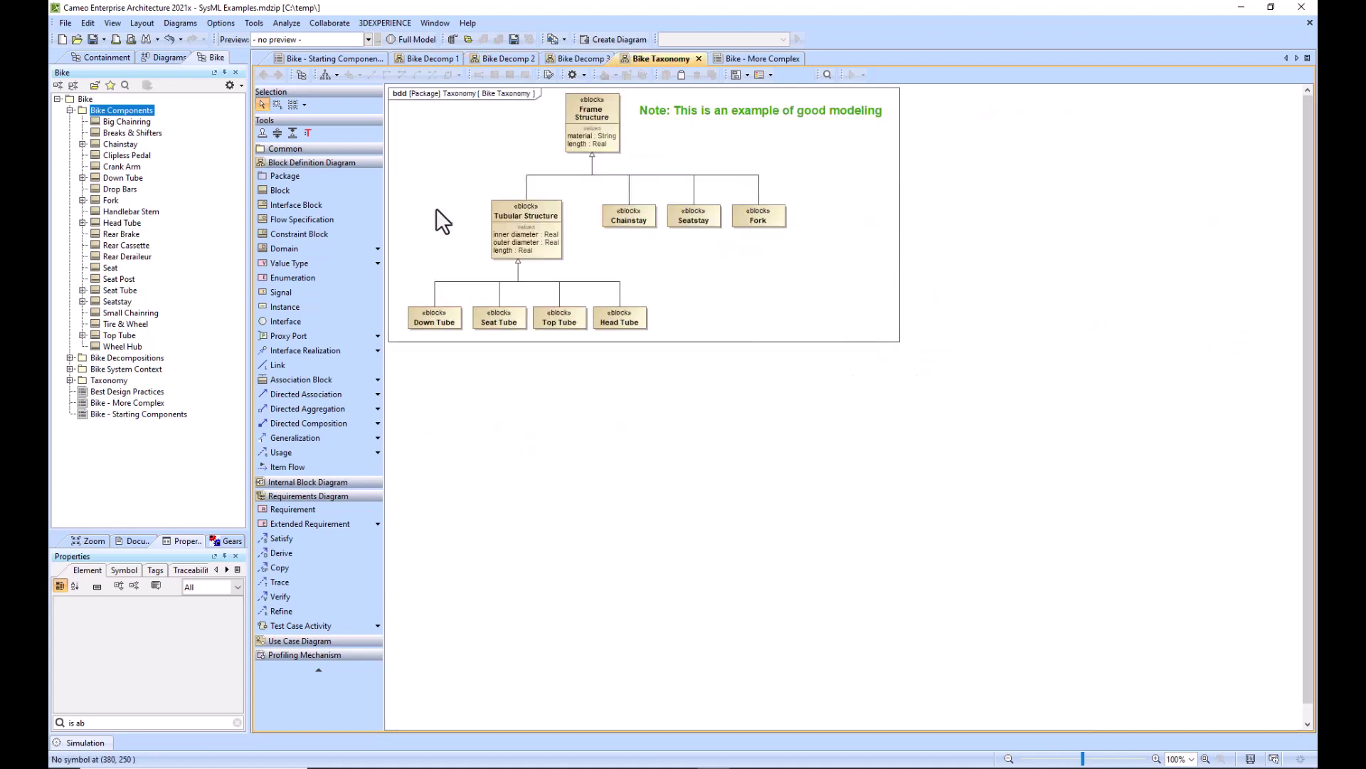
left_click(475, 282)
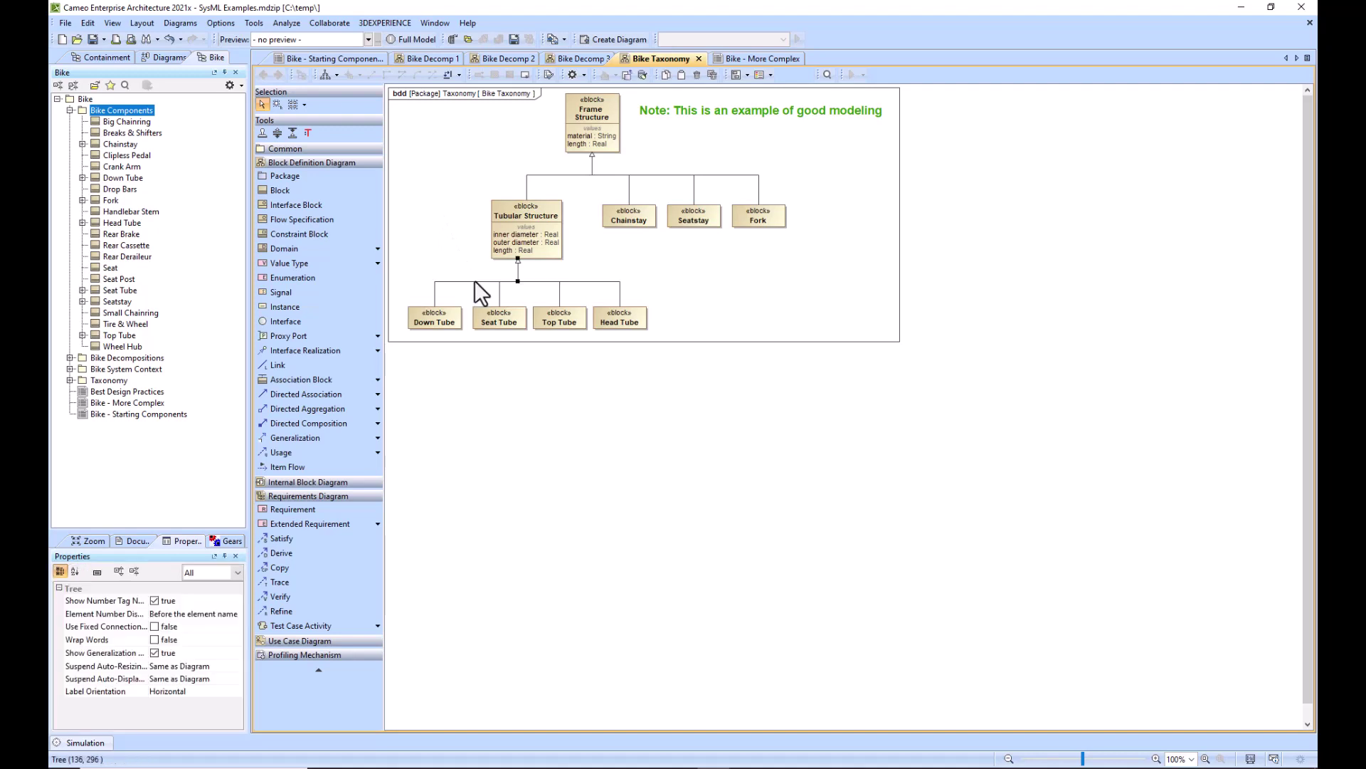
left_click(436, 250)
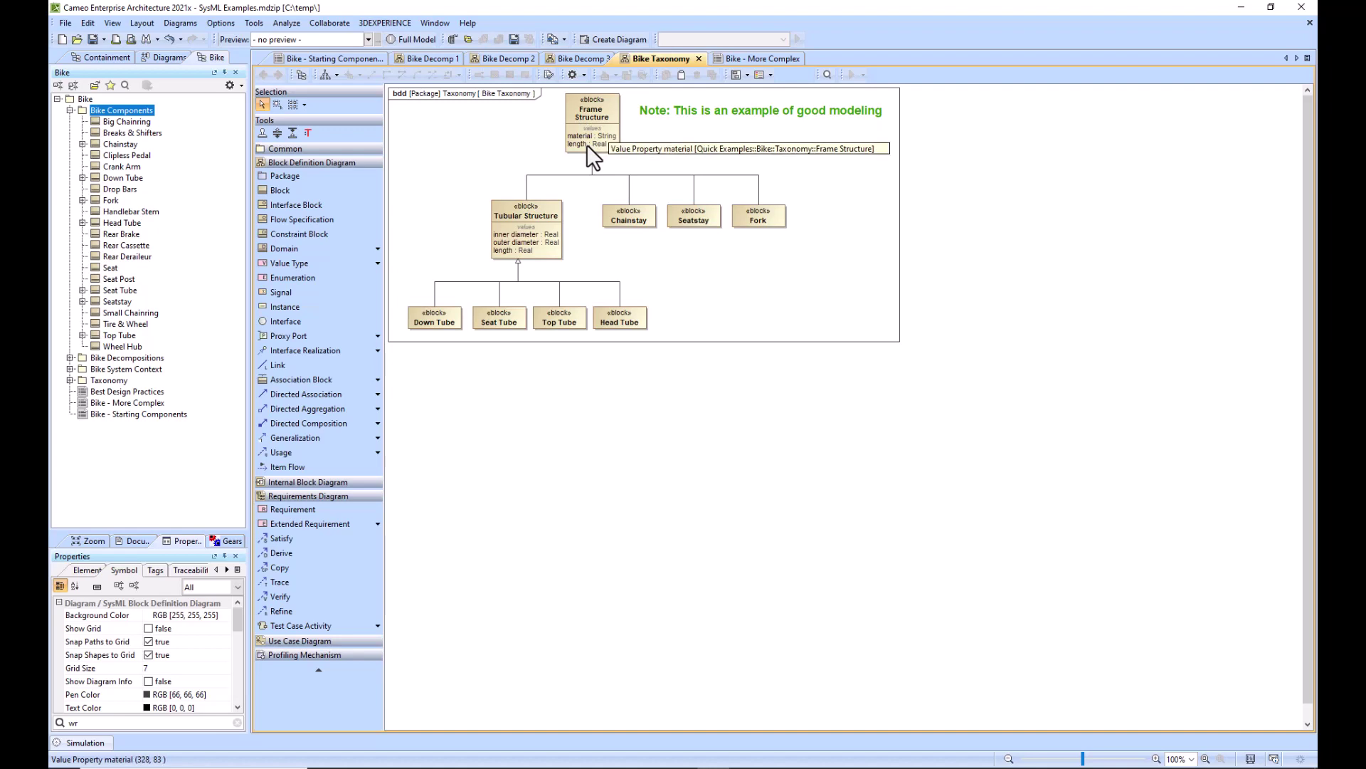
left_click(557, 317)
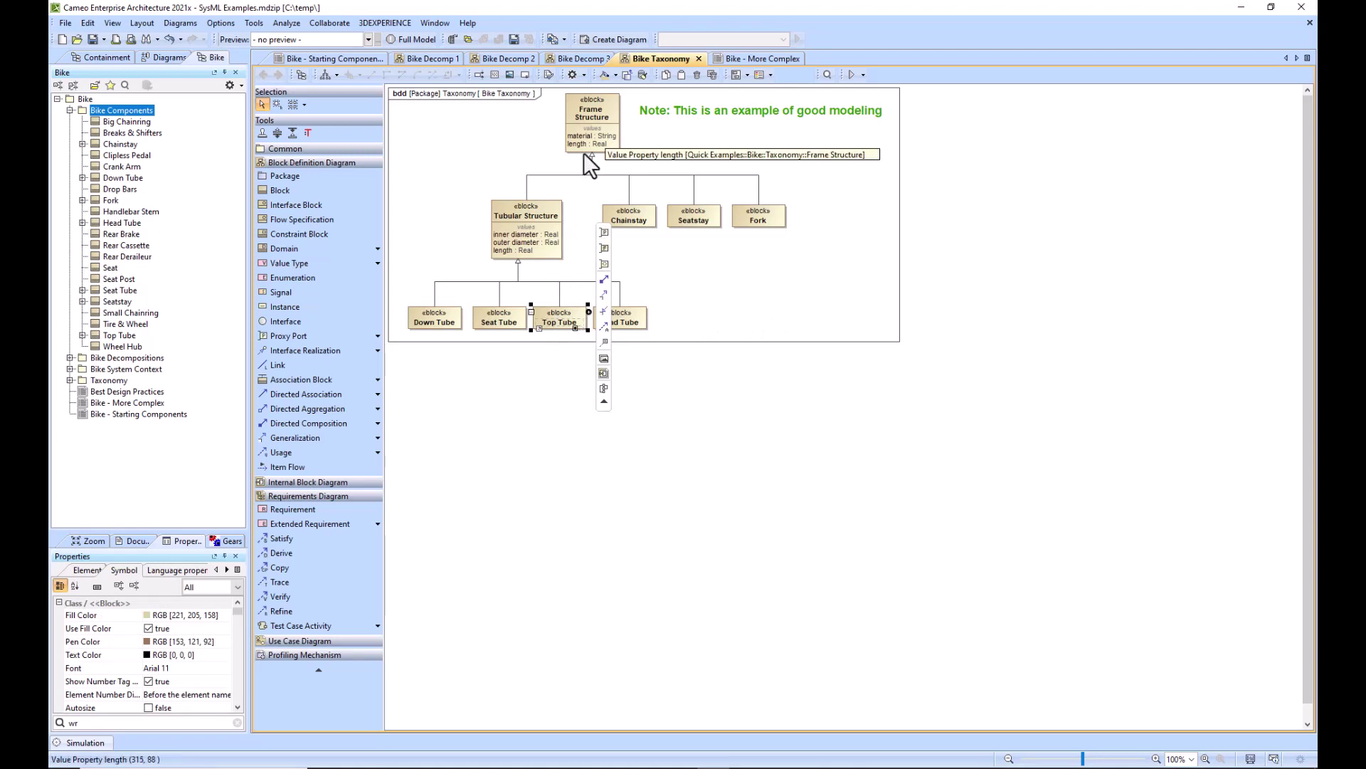
Step: Show Top Tube's specification Attributes page listing attributes inherited from Tubular Structure and Frame Structure
double_click(562, 325)
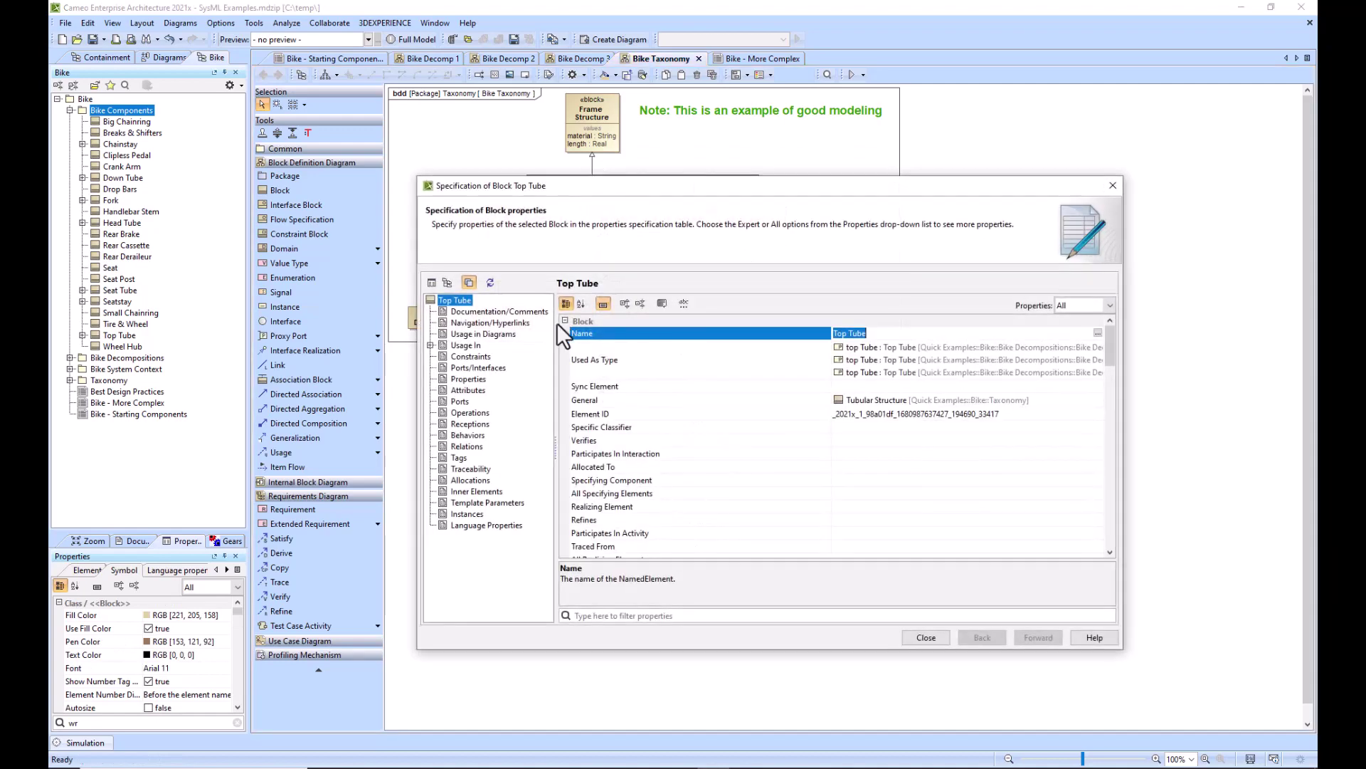
left_click(468, 390)
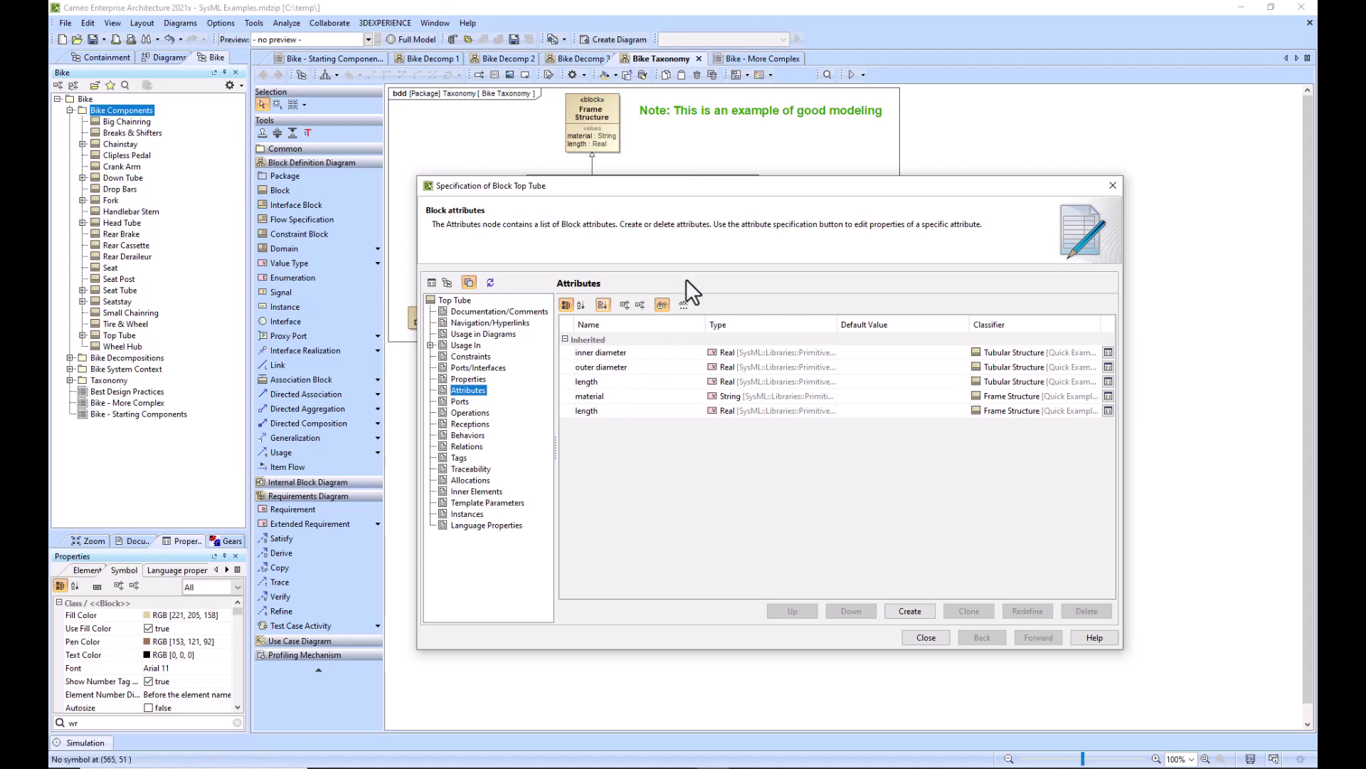
left_click_drag(752, 186, 720, 364)
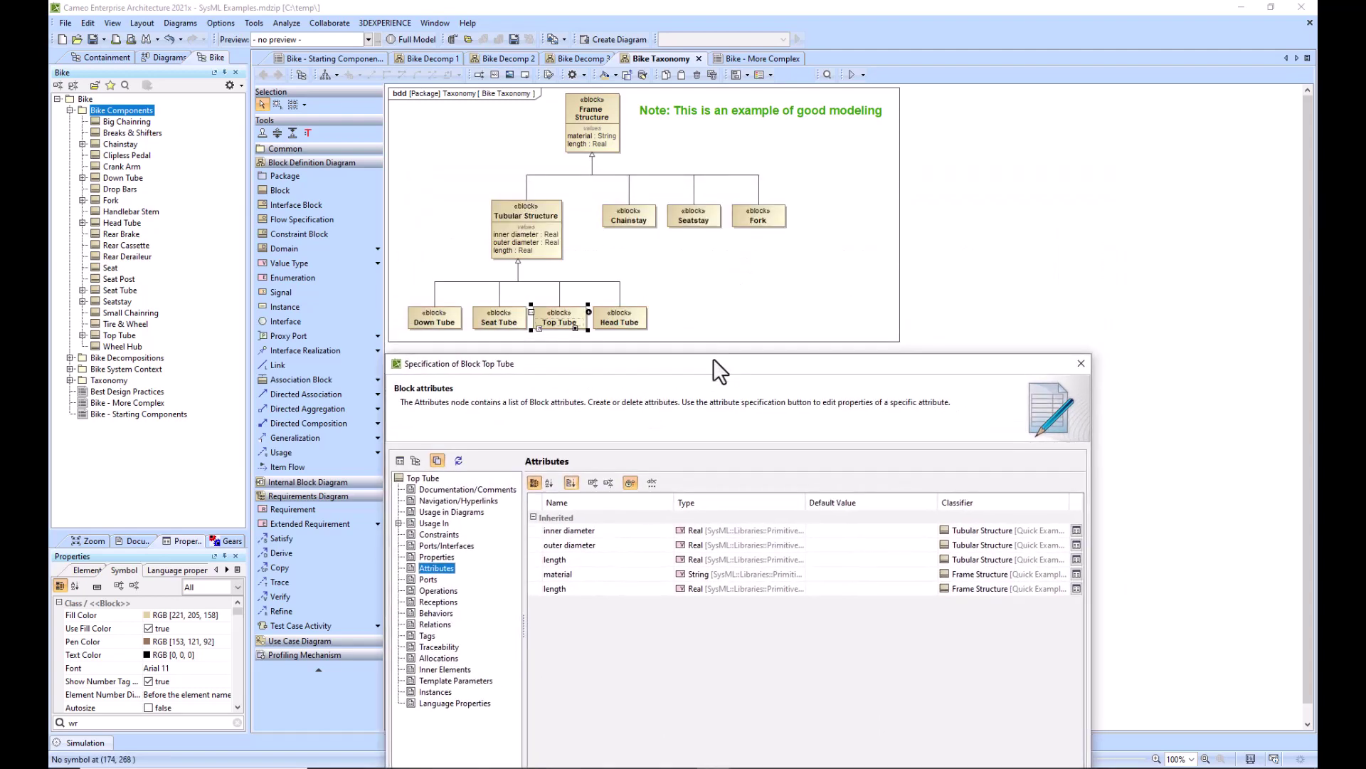
Step: Delete the duplicate 'length : Real' property from the Tubular Structure block
left_click(1081, 364)
left_click(581, 146)
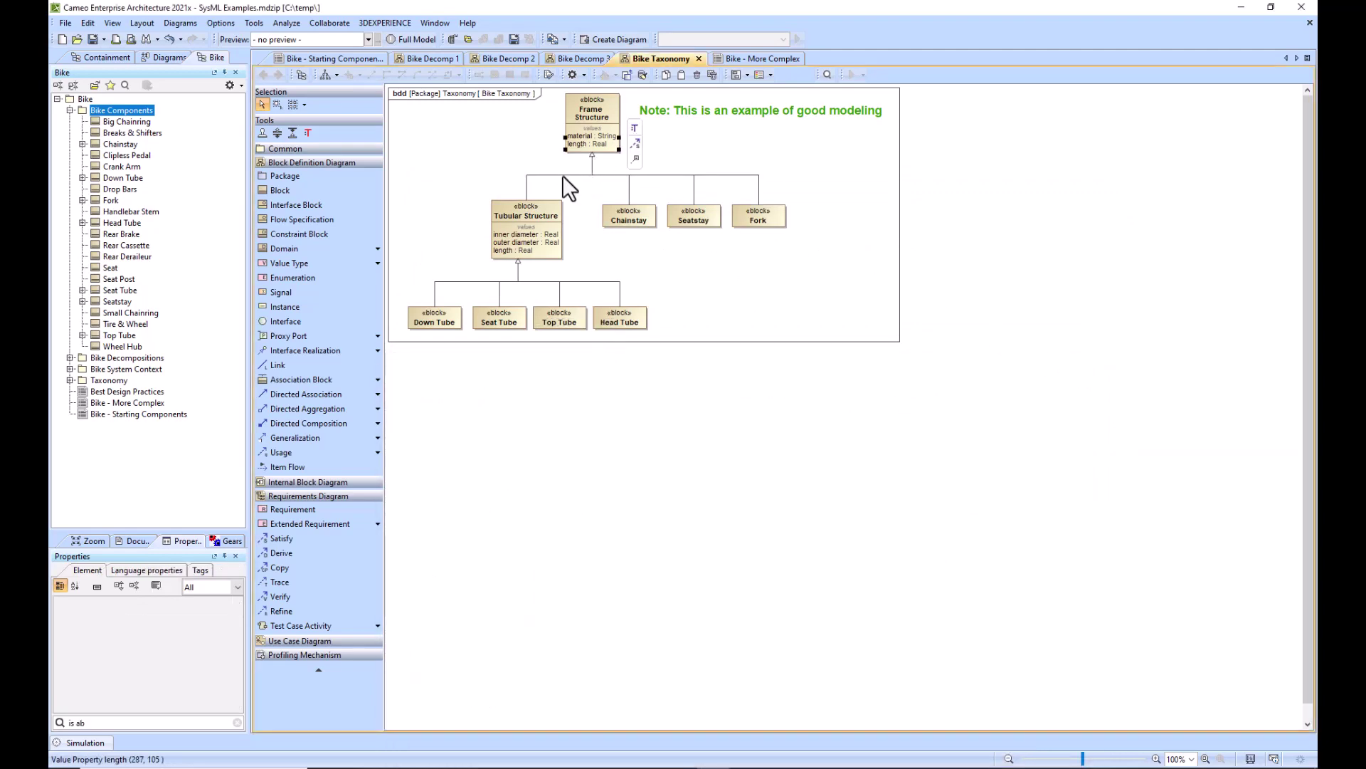
left_click(519, 249)
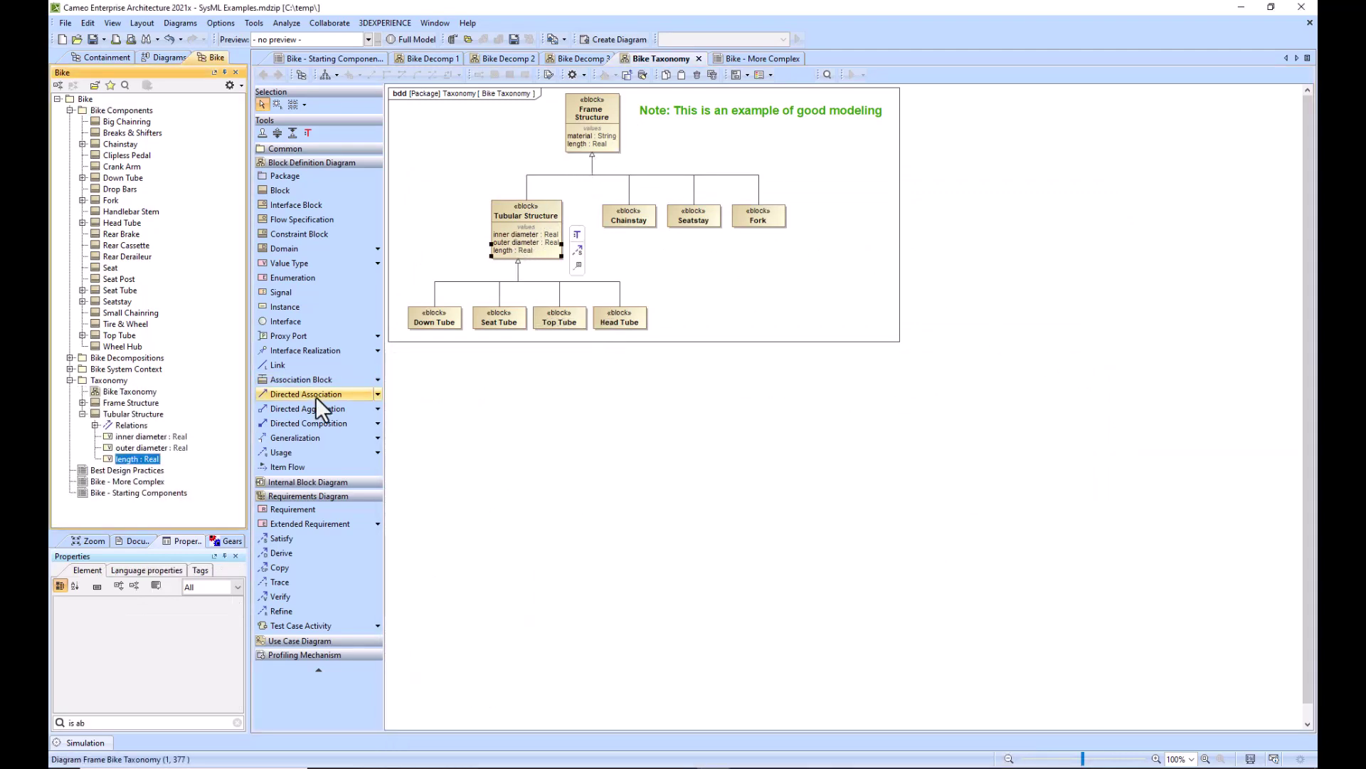
key("Delete")
left_click(535, 254)
left_click(694, 256)
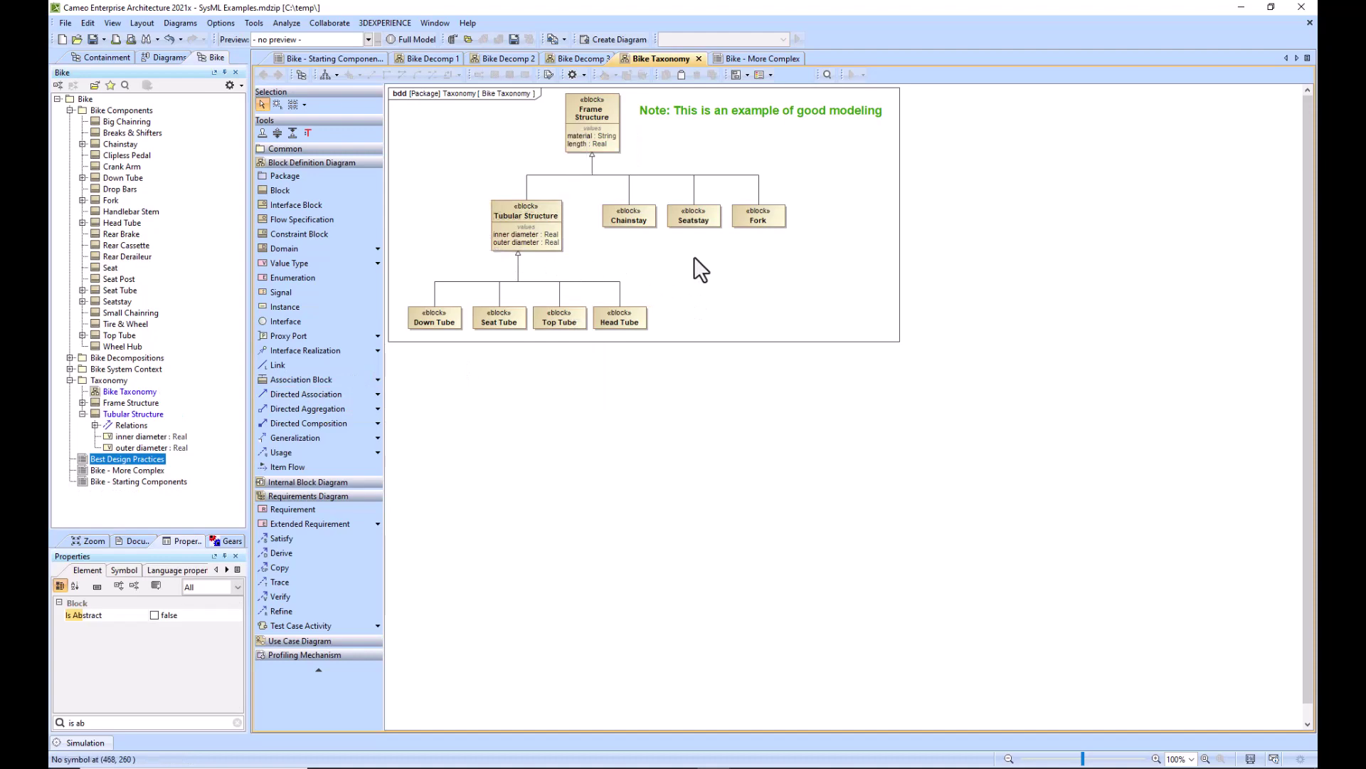
Step: Check Top Tube's inherited length and inner diameter attributes in its specification
left_click(551, 323)
double_click(551, 323)
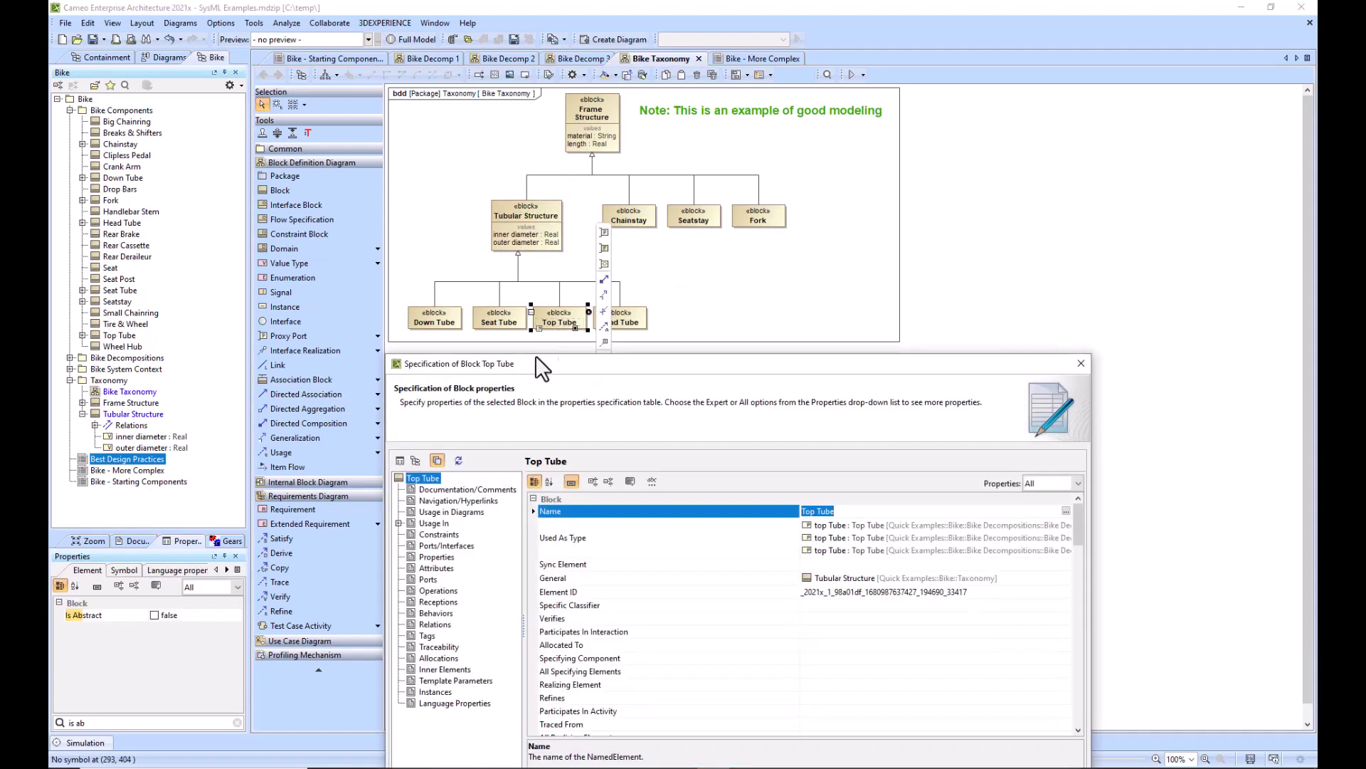
left_click(436, 567)
left_click(578, 577)
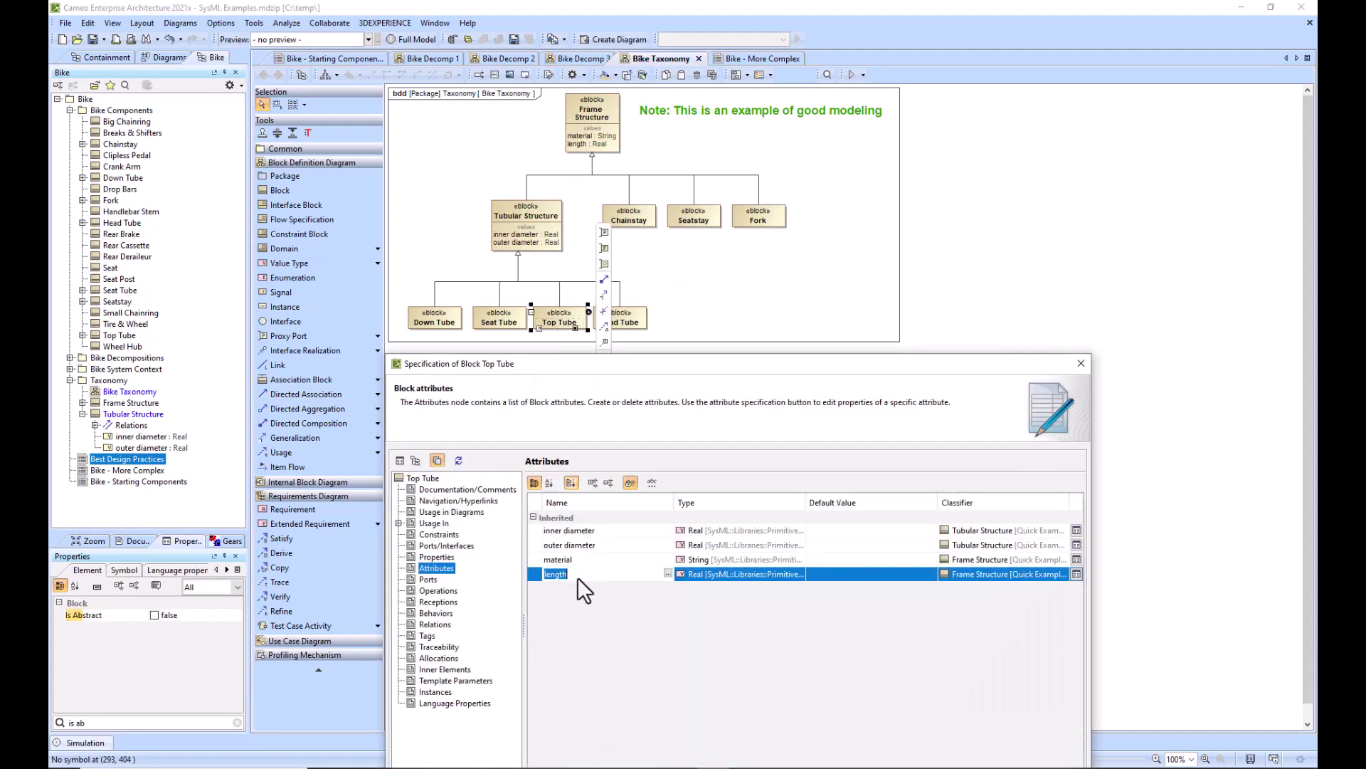
left_click(533, 534)
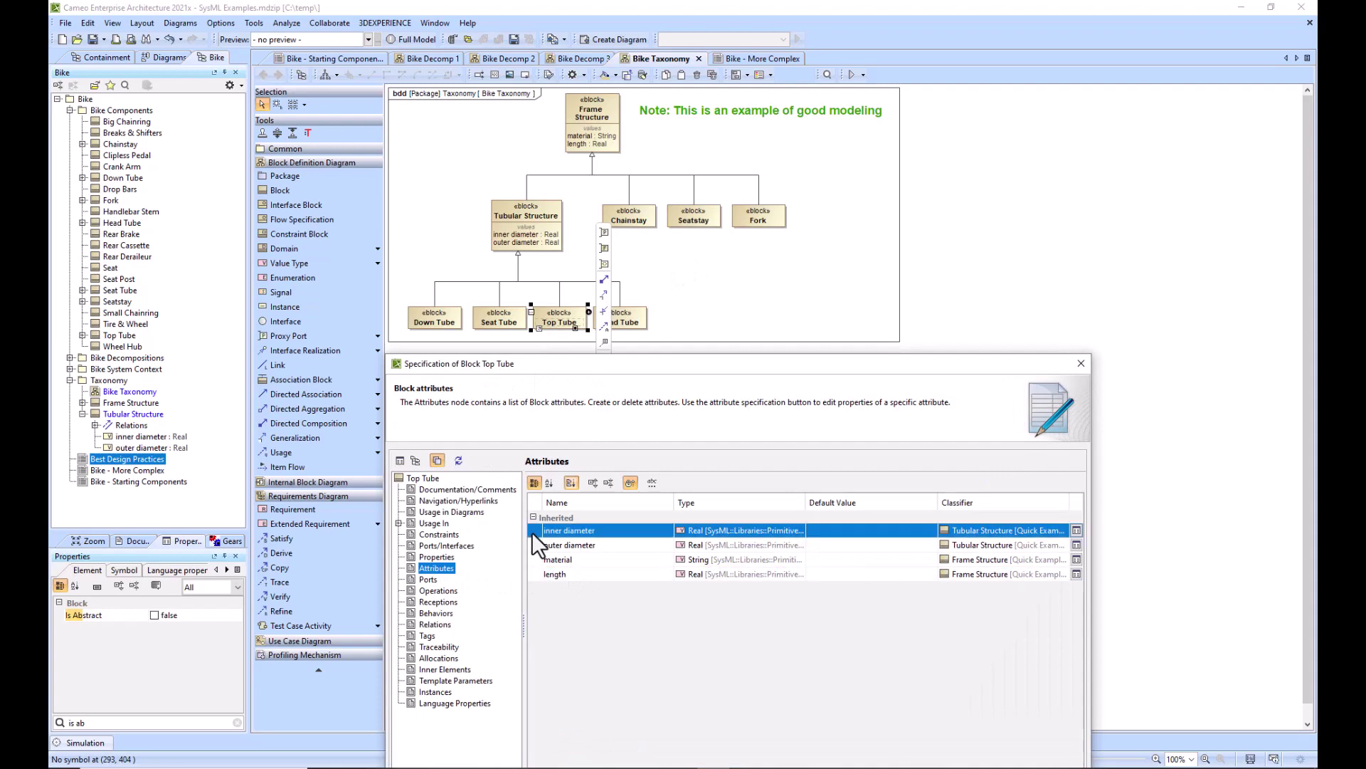
left_click(1080, 365)
Step: Check the attributes Chainstay inherits in its specification
left_click(638, 220)
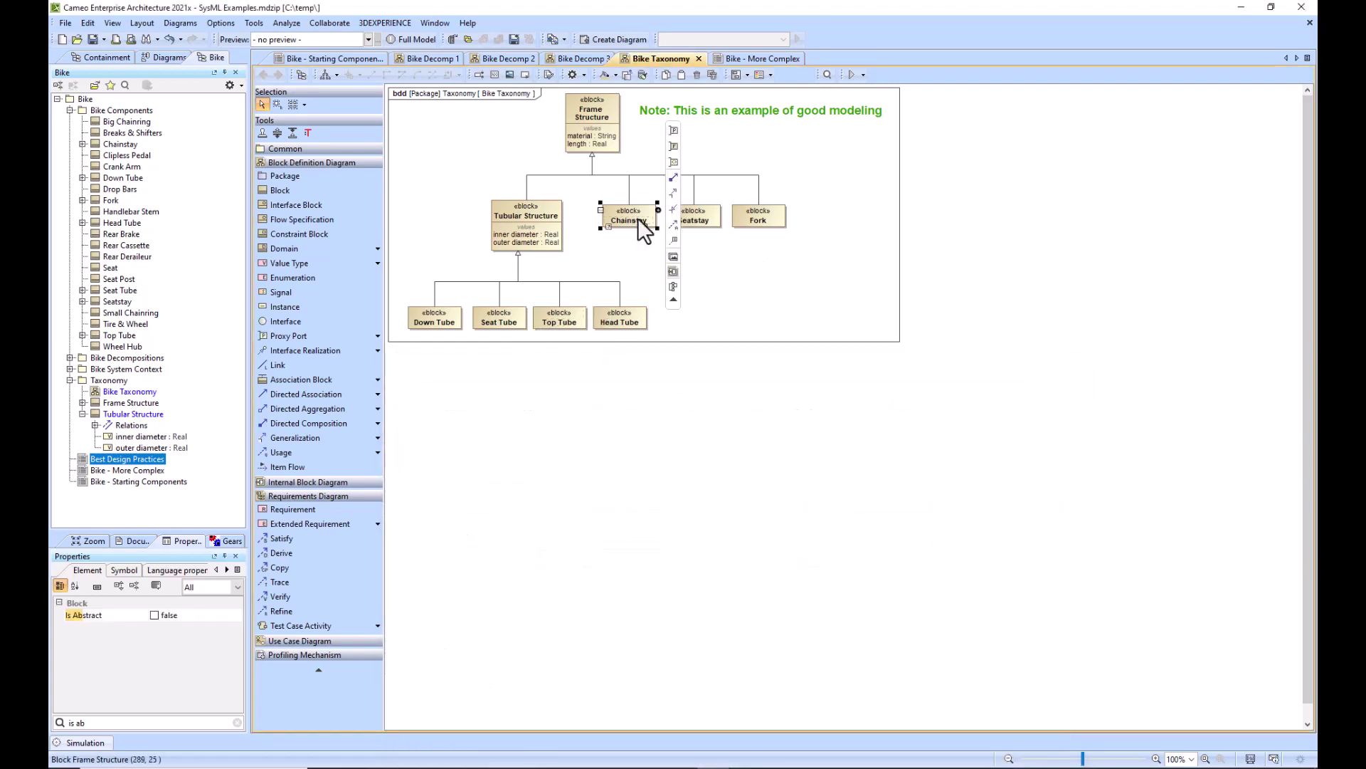
double_click(638, 219)
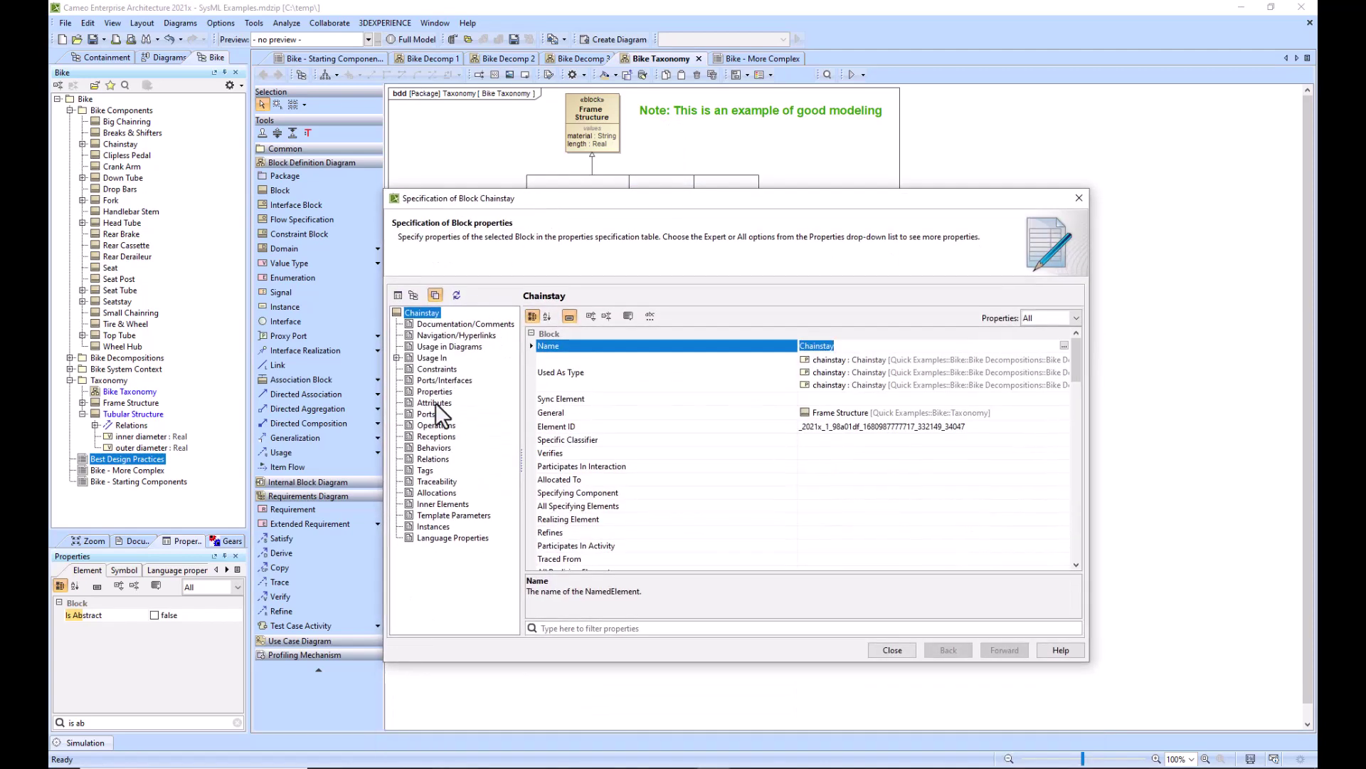
left_click(436, 403)
left_click(892, 650)
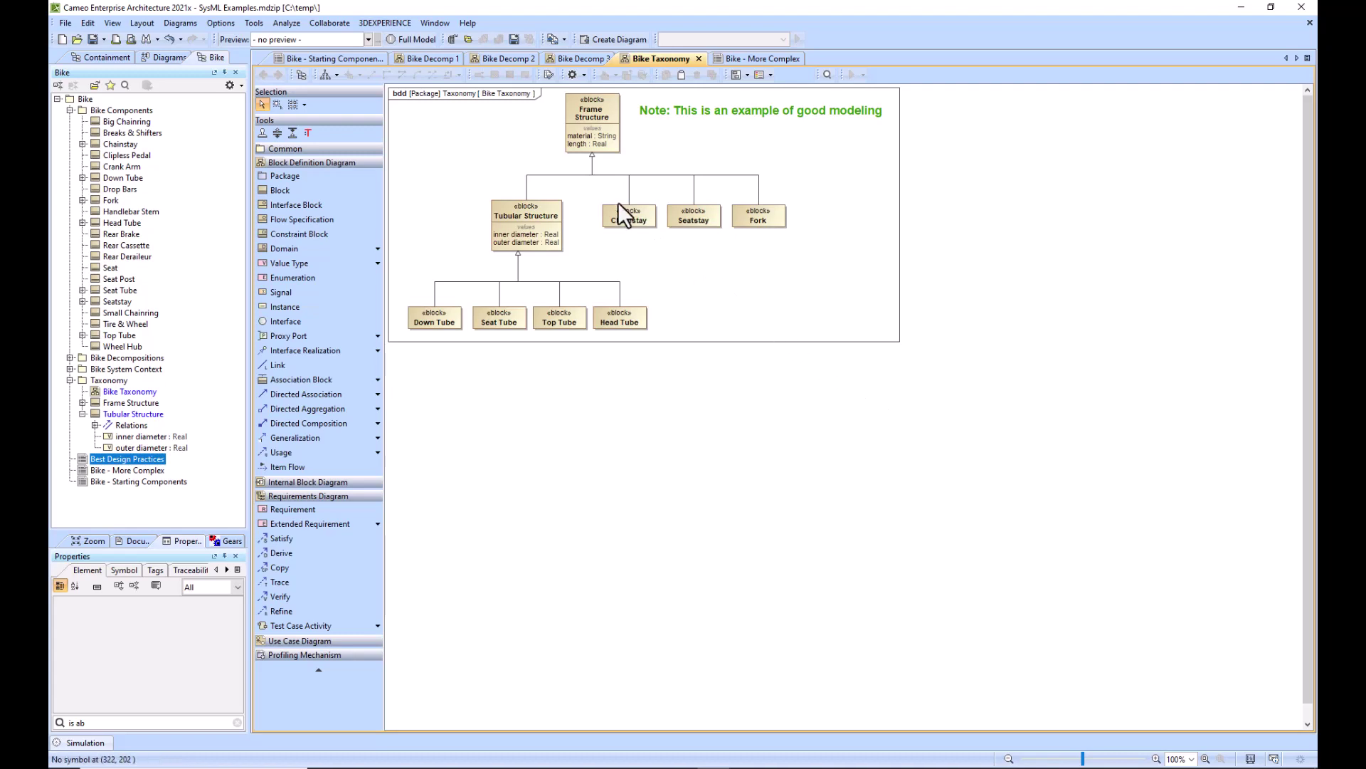
Step: Walk through Bike Decomp 3's Wheel, Seat, Frame and Controls assemblies, then show Bike - Starting Components
left_click(574, 58)
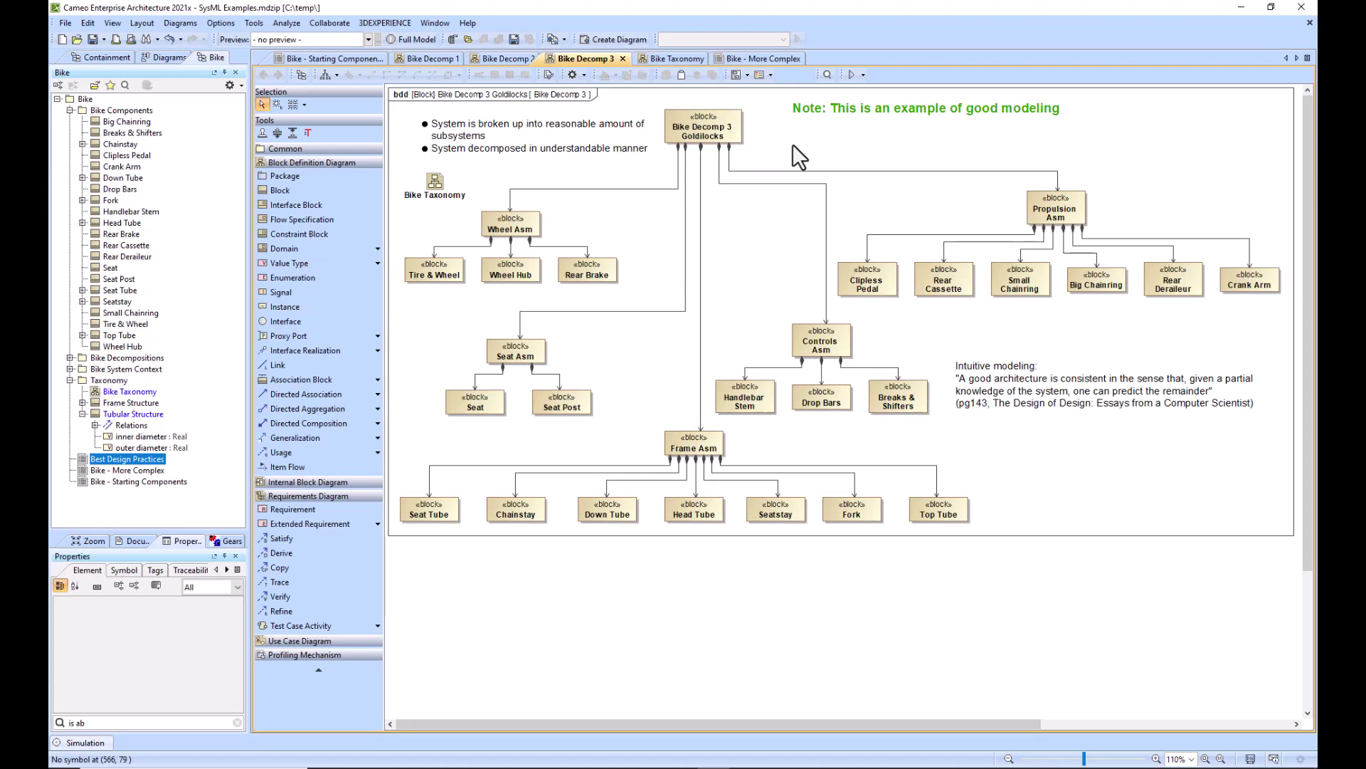
left_click(522, 220)
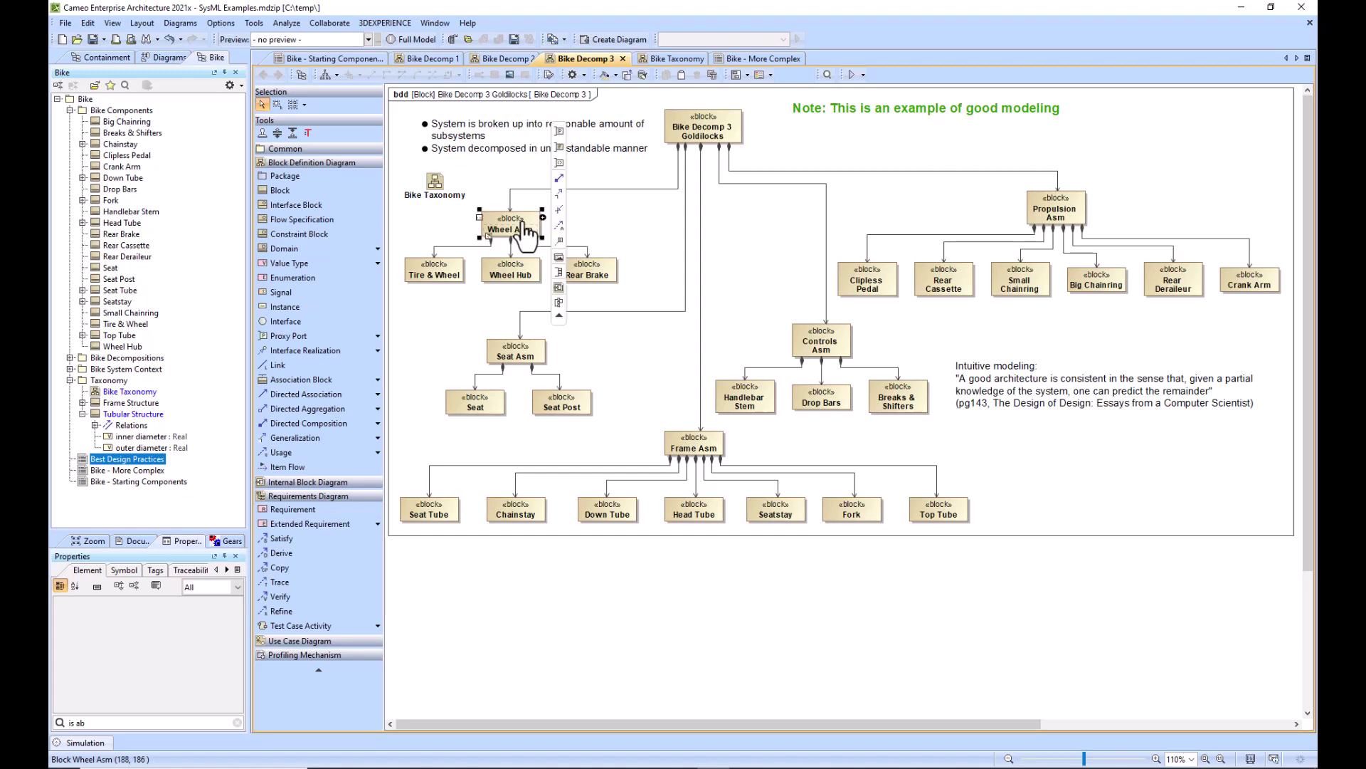
left_click(527, 349)
left_click(697, 442)
left_click(831, 338)
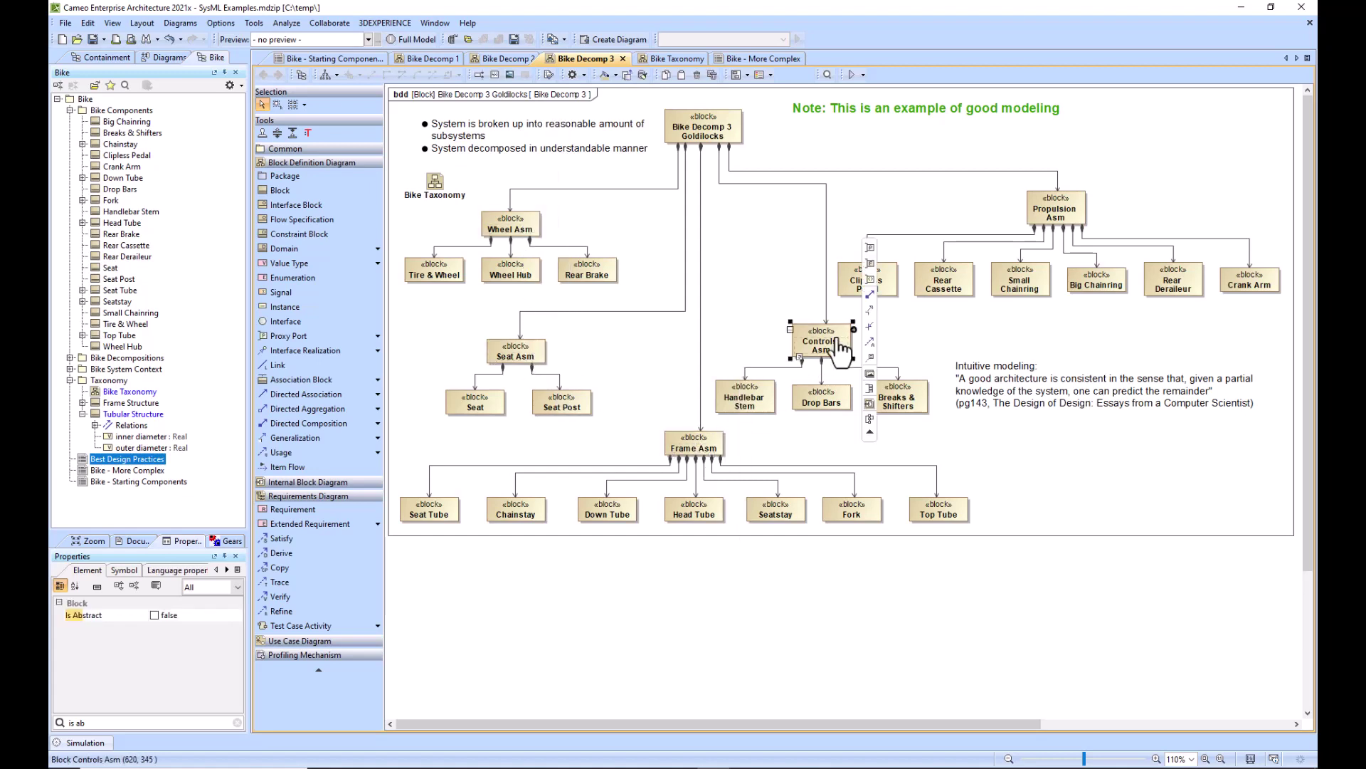
key("Escape")
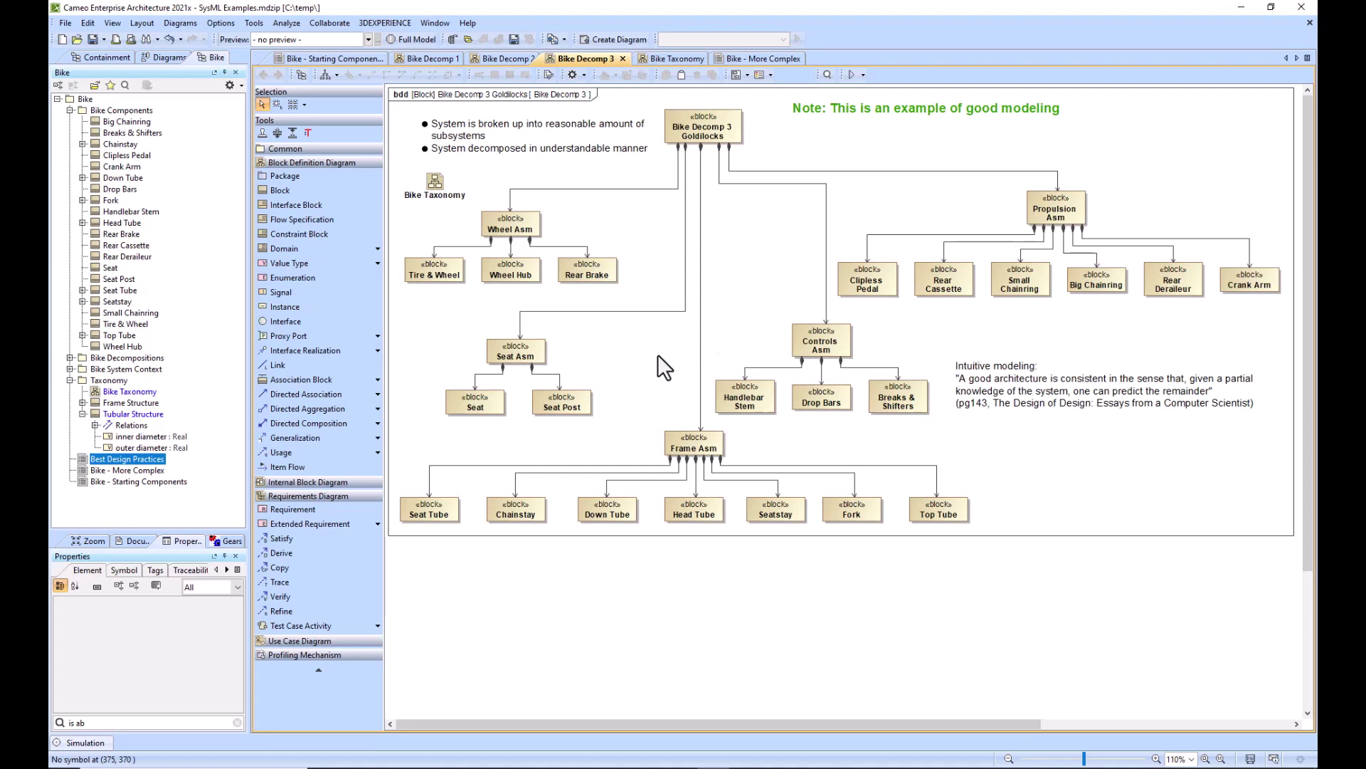
left_click(475, 403)
left_click(311, 62)
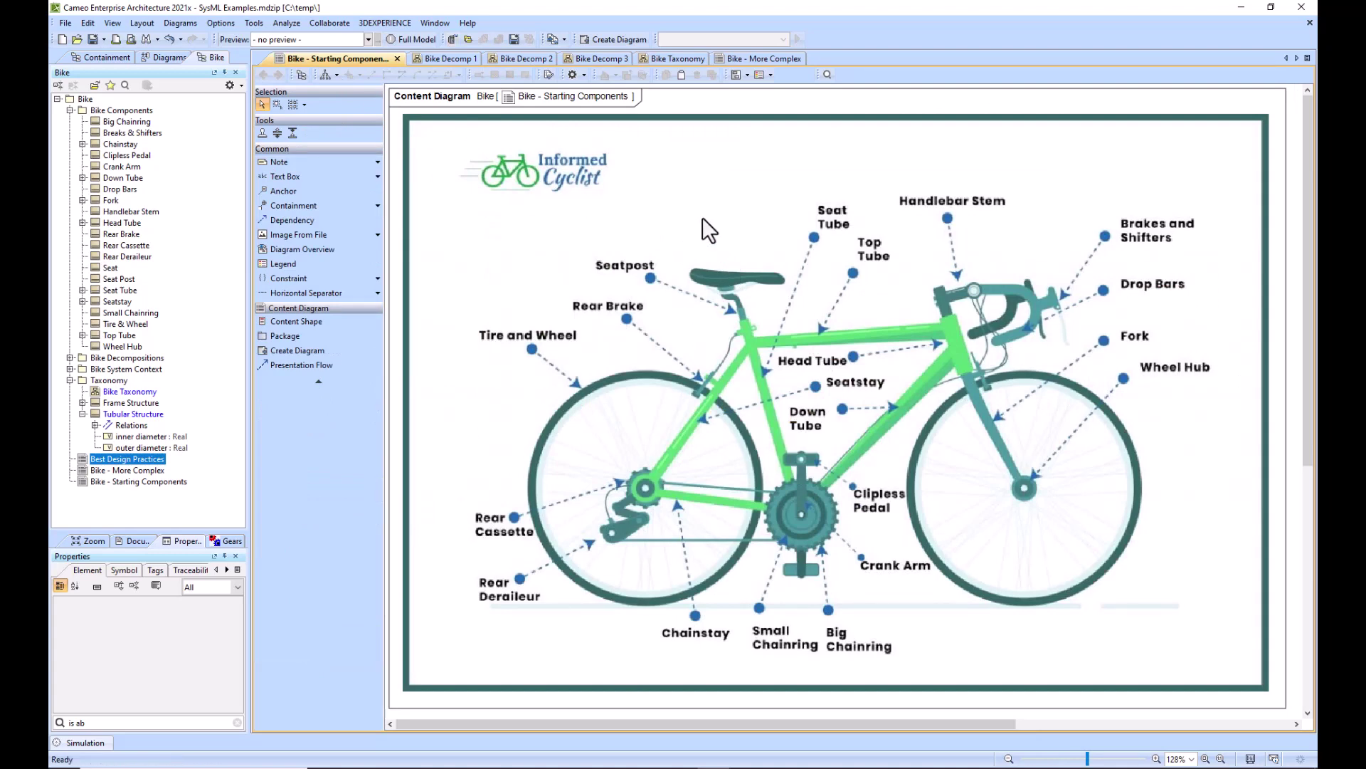
Step: Return to Bike Decomp 3 and briefly select the Seat block
left_click(607, 60)
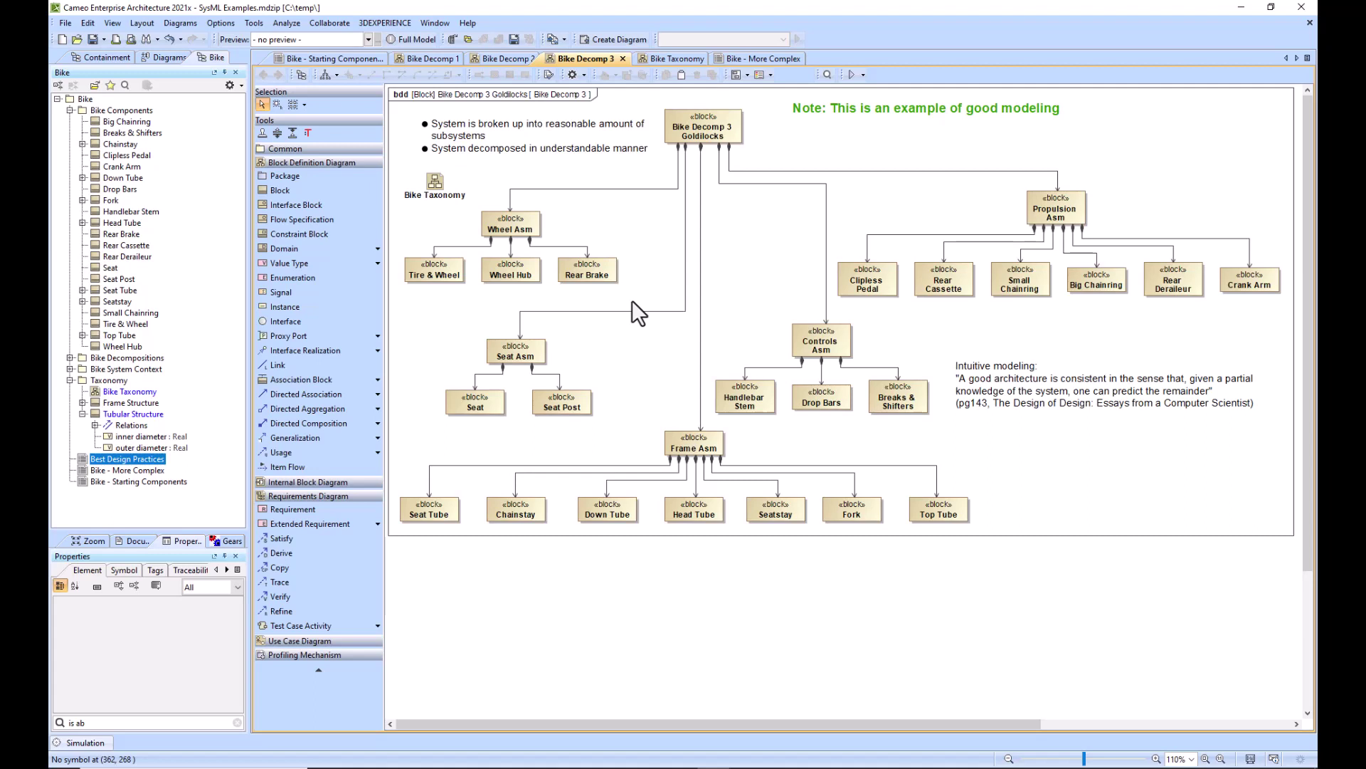
left_click(490, 403)
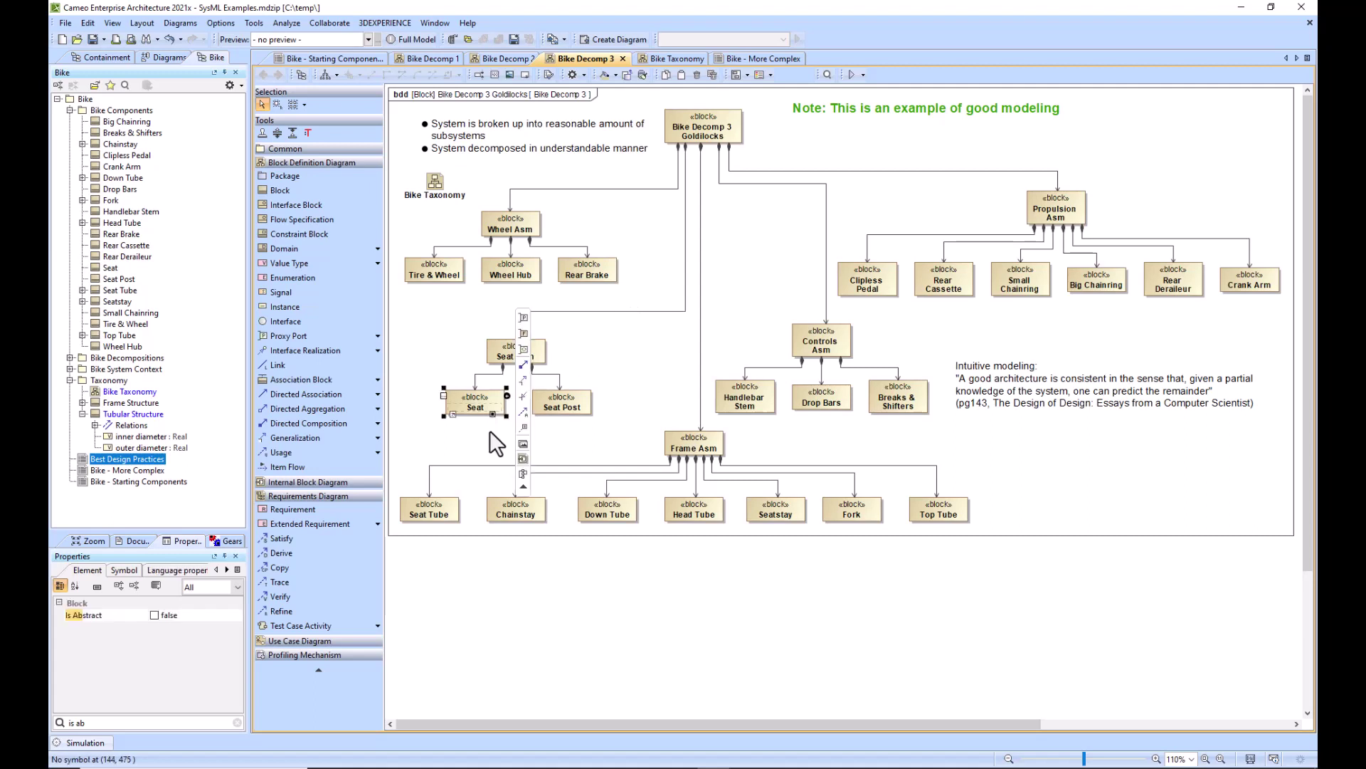
left_click(490, 430)
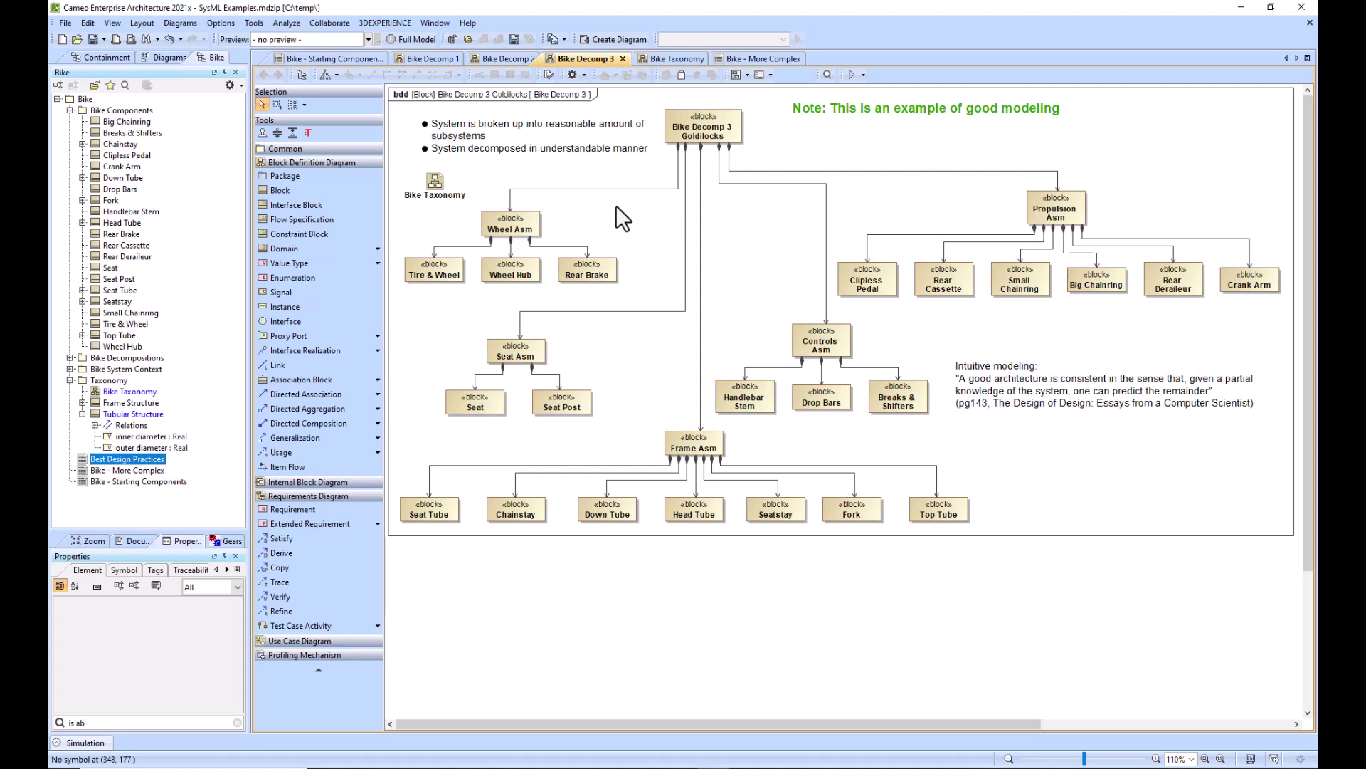
Step: Flip through Bike Decomp 1, 2 and 3, ending on Bike - Starting Components
left_click(420, 57)
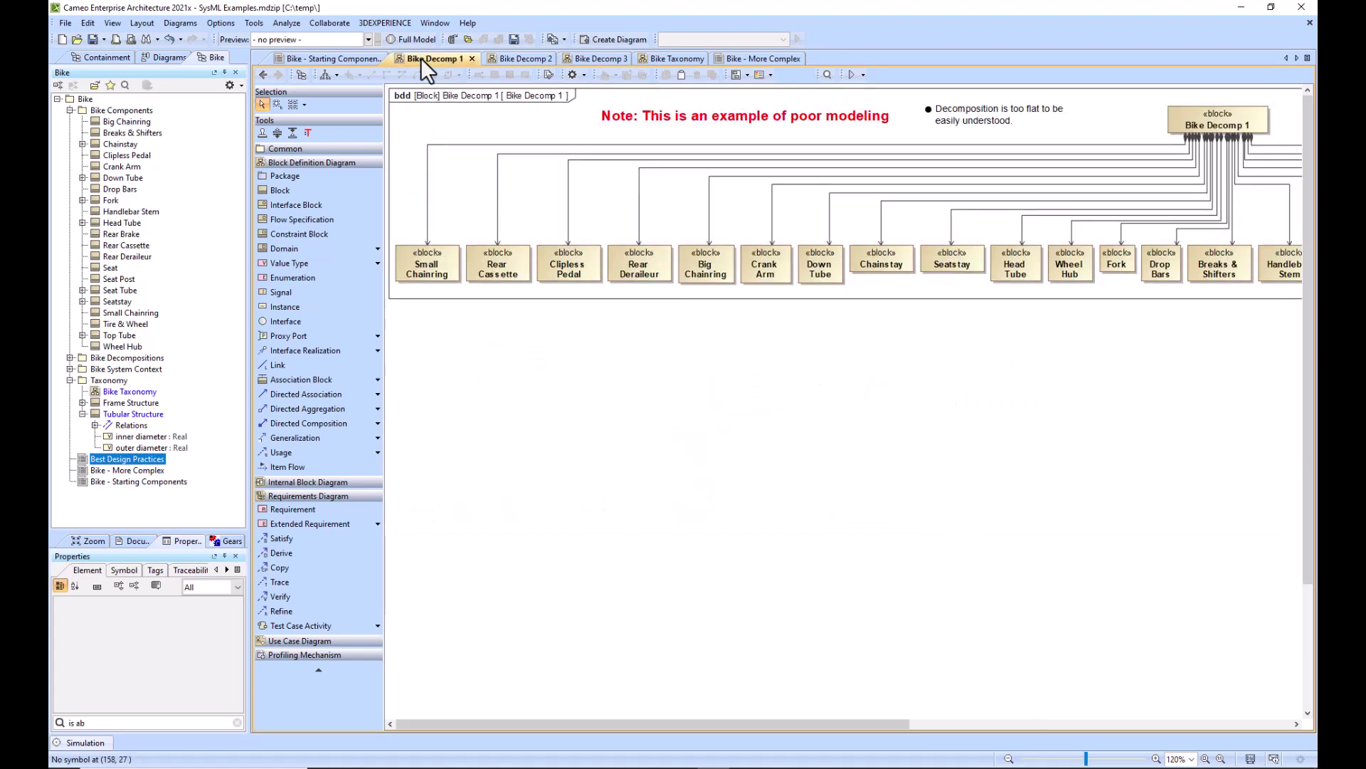
left_click(511, 58)
left_click(592, 59)
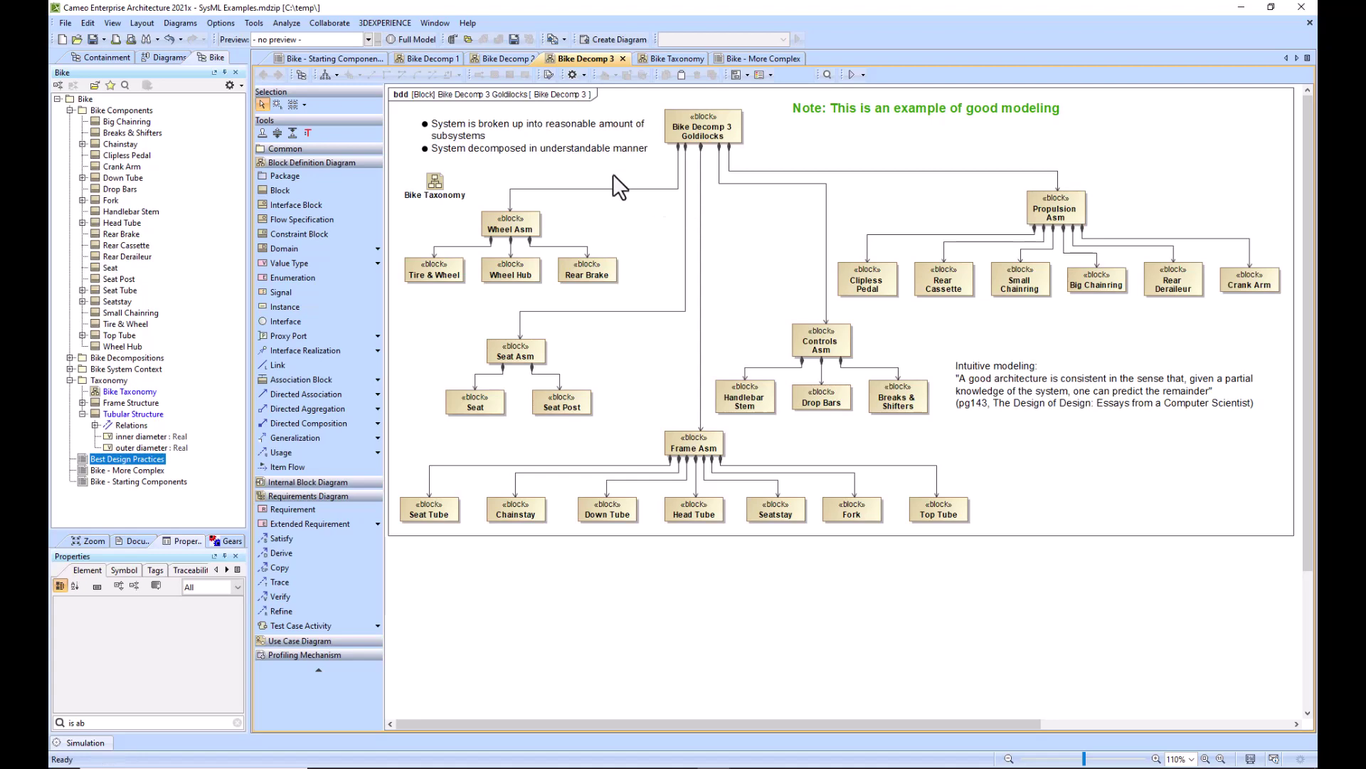
left_click(325, 60)
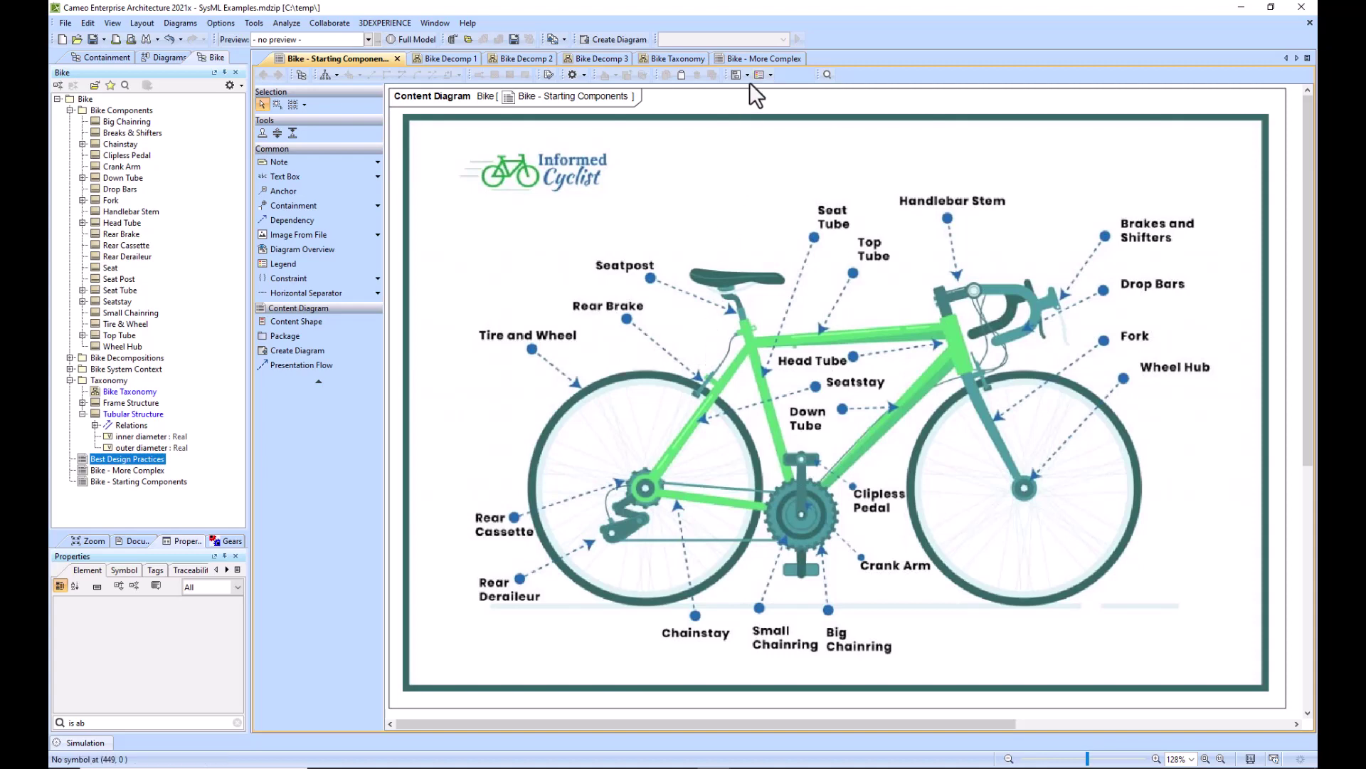
Step: Compare the More Complex parts chart with Decomp 3's Wheel, Frame, Controls, Propulsion assemblies and Decomp 2
left_click(755, 58)
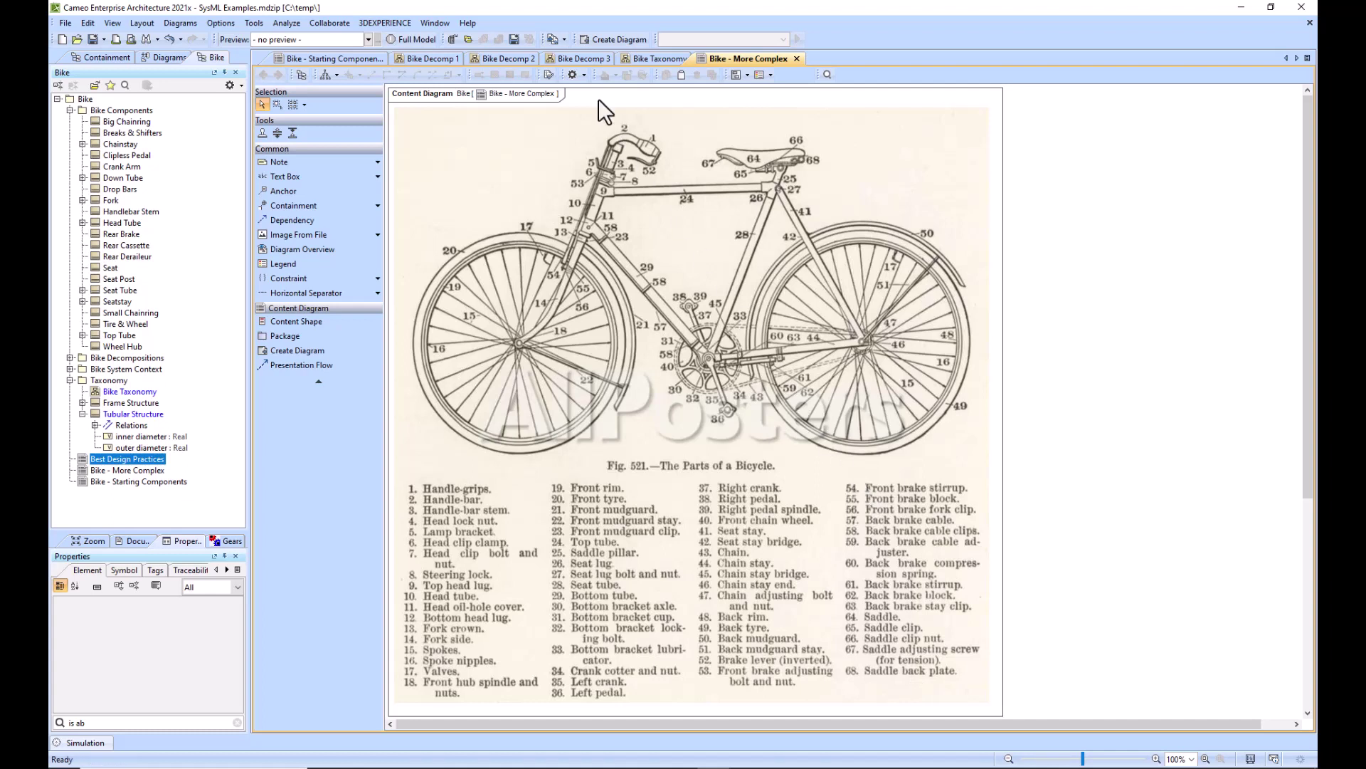
left_click(571, 58)
left_click(519, 220)
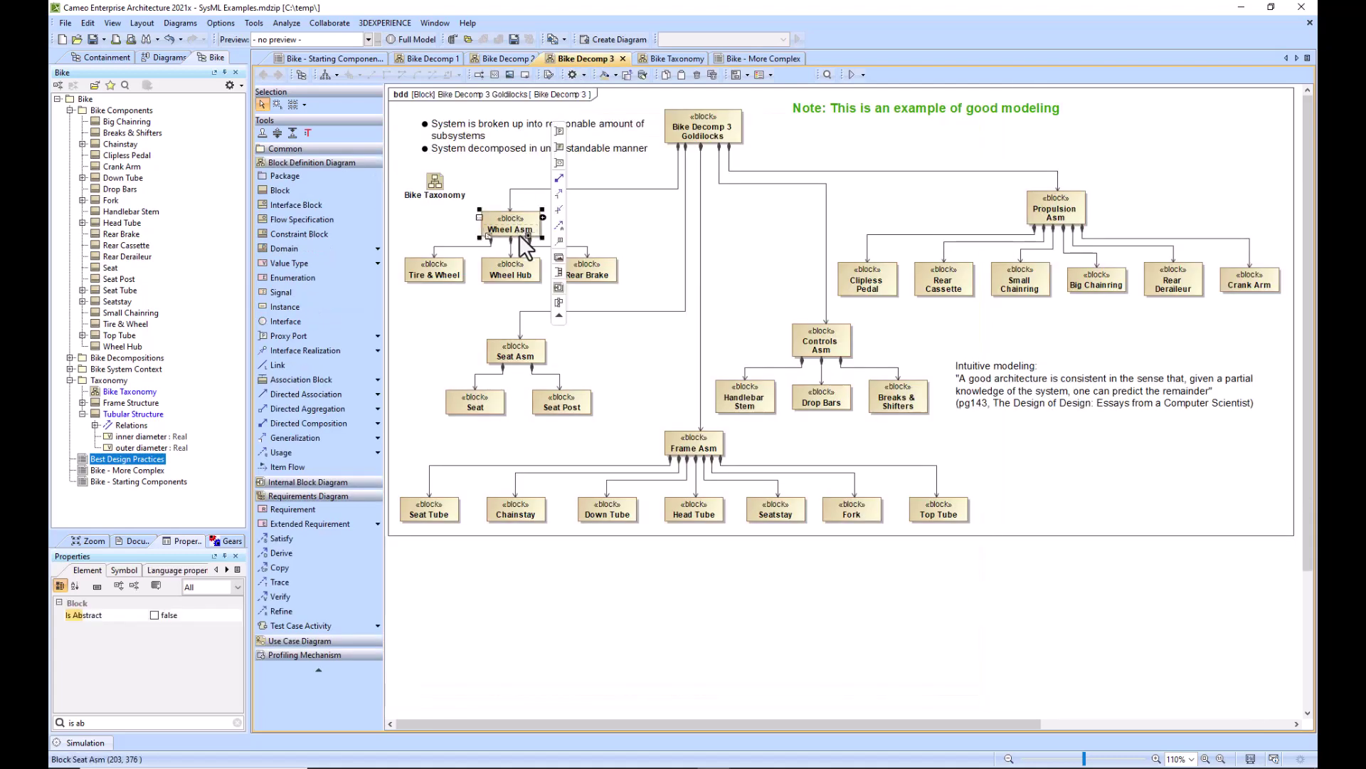
left_click(696, 447)
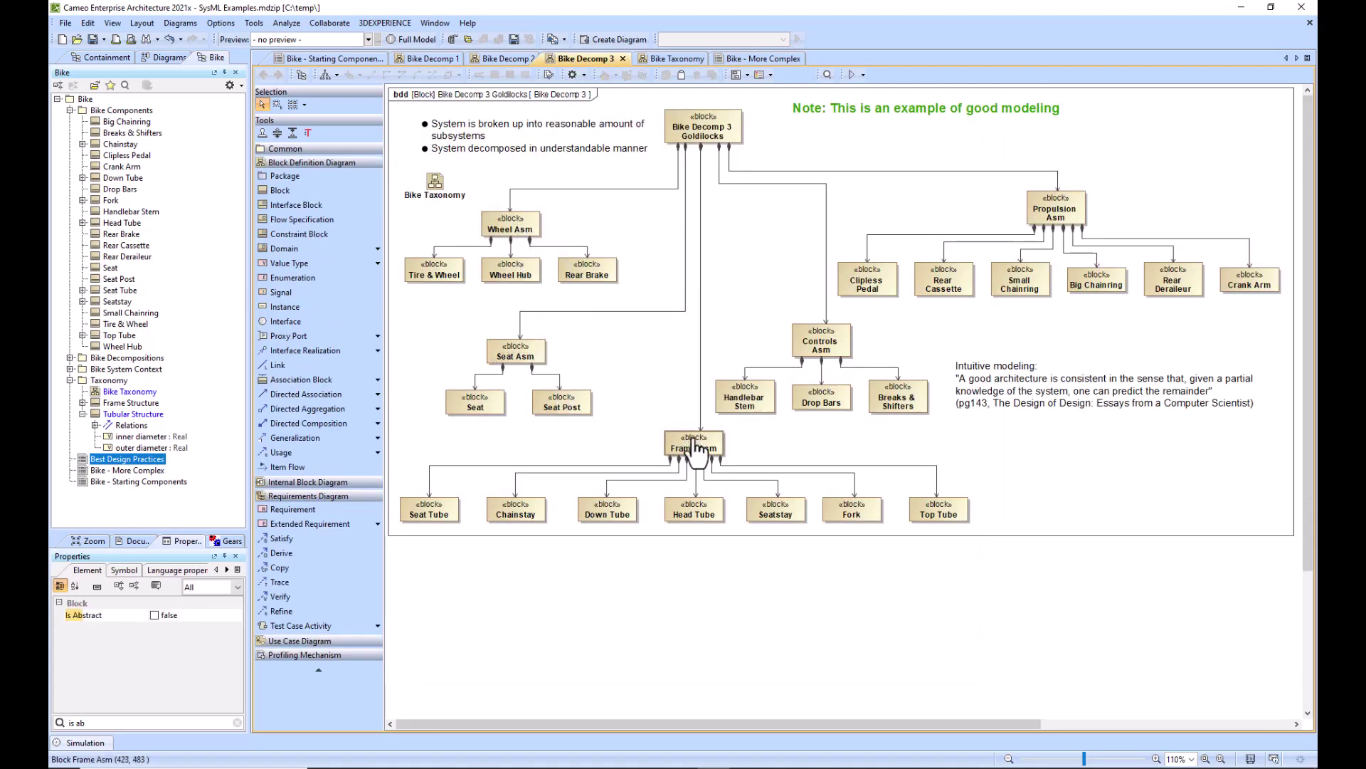
left_click(817, 345)
left_click(1036, 214)
left_click(982, 198)
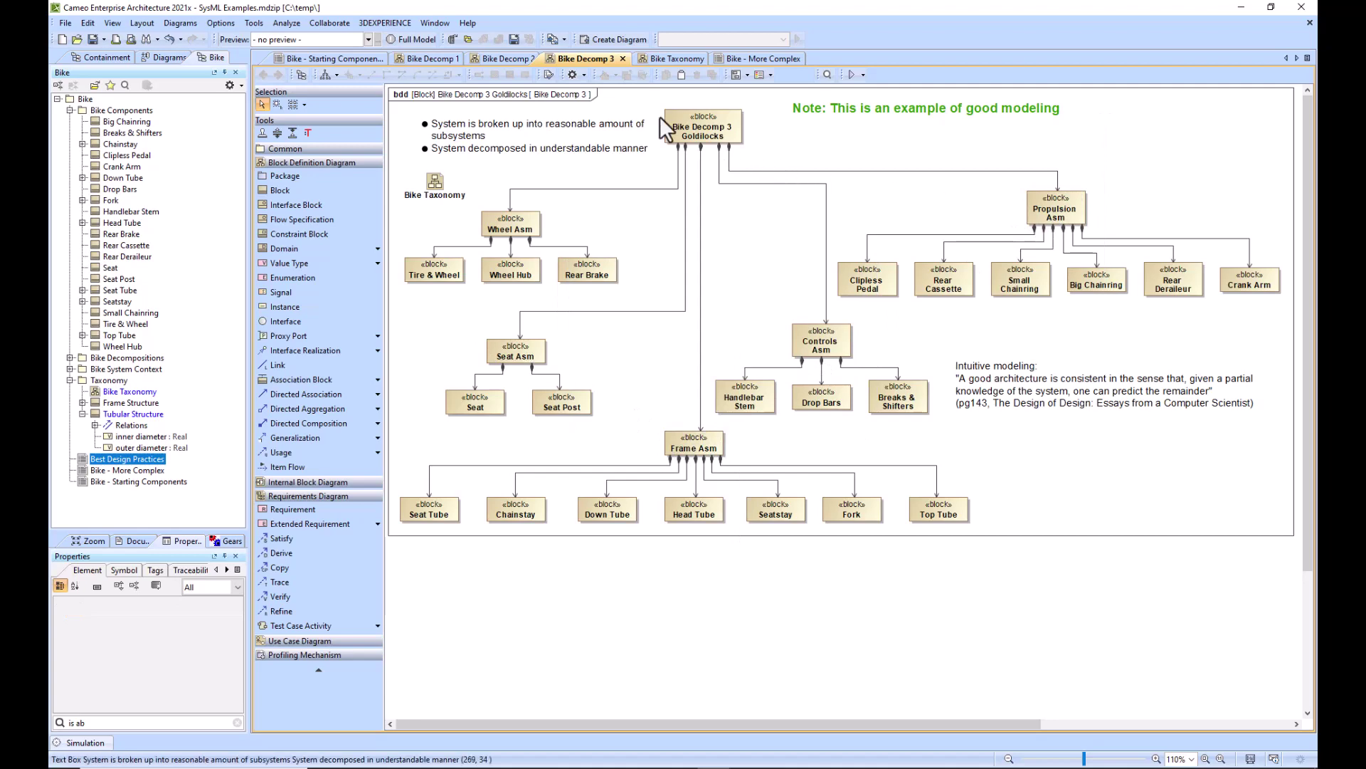
left_click(503, 58)
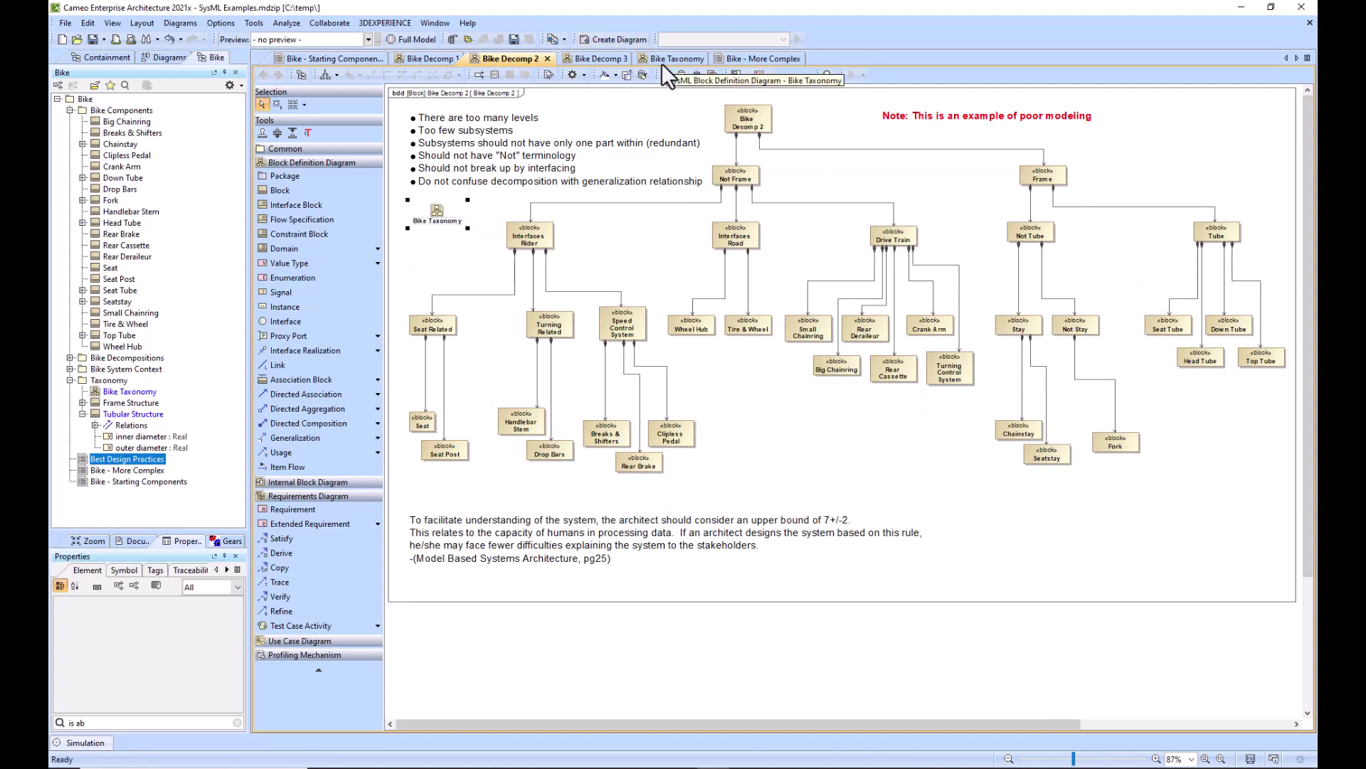
left_click(727, 58)
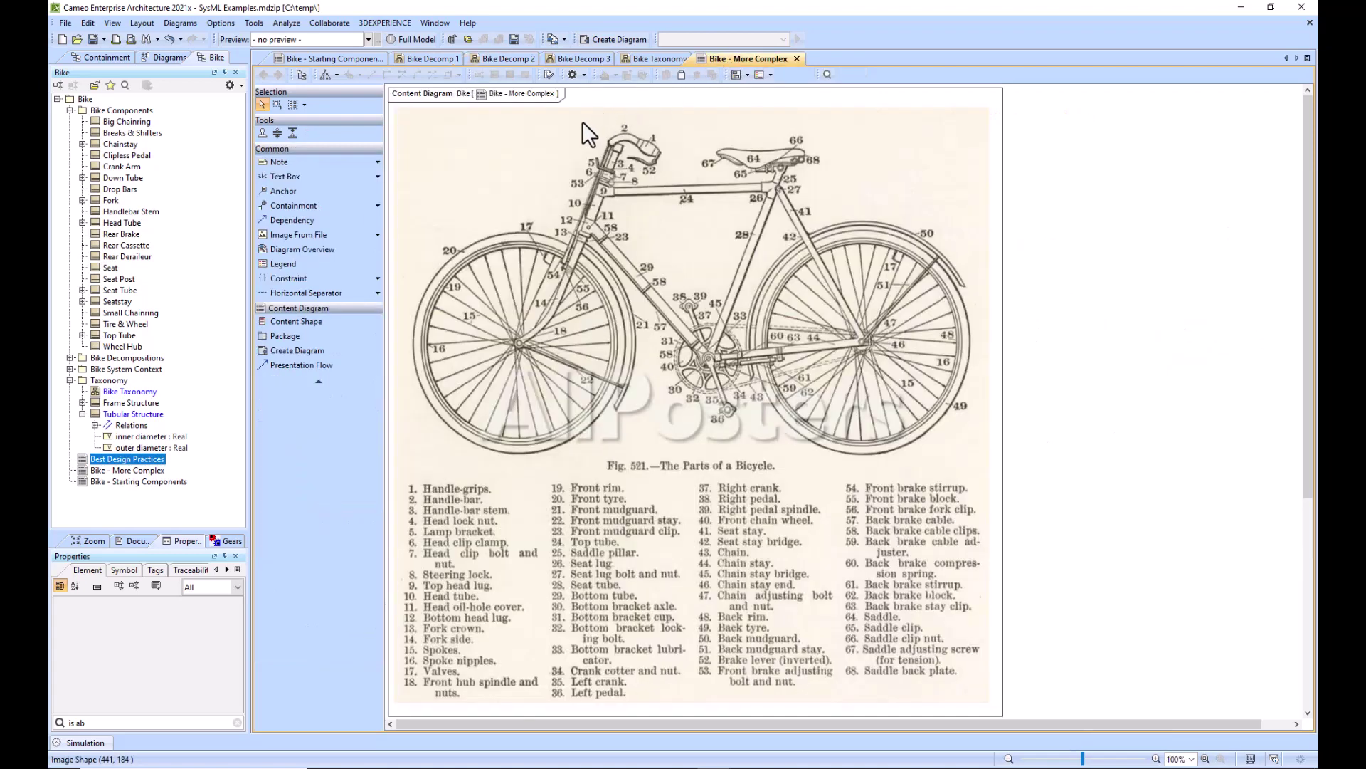